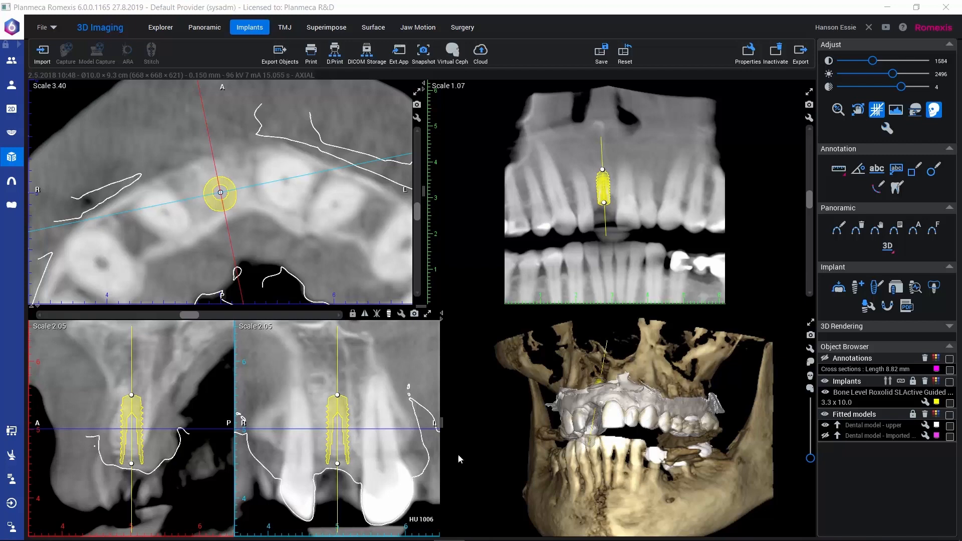
Replace the planned implant with 021.2210G plus the Straumann diam 5 mm T-sleeve Fully Guided (034.053V4), assigned to tooth 11
click(896, 288)
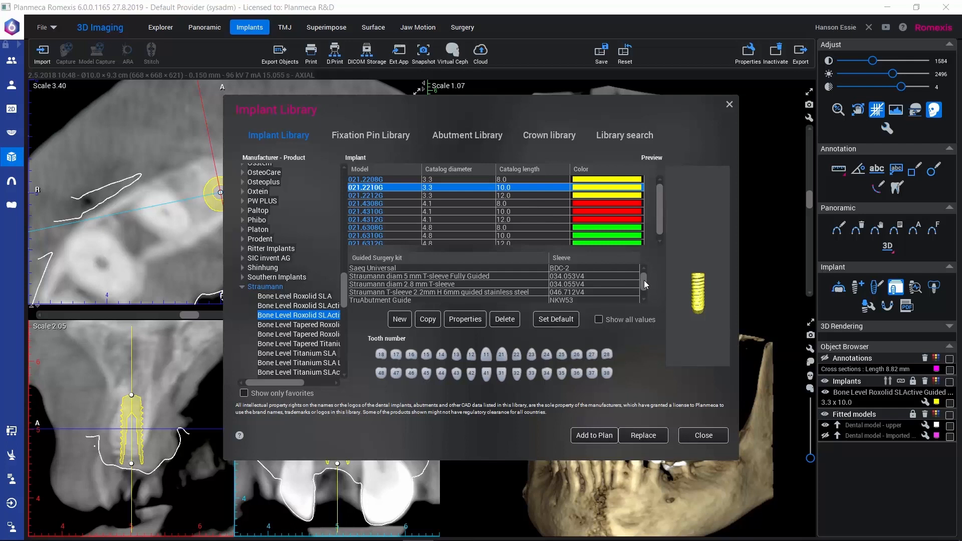
drag(645, 281, 642, 273)
click(366, 276)
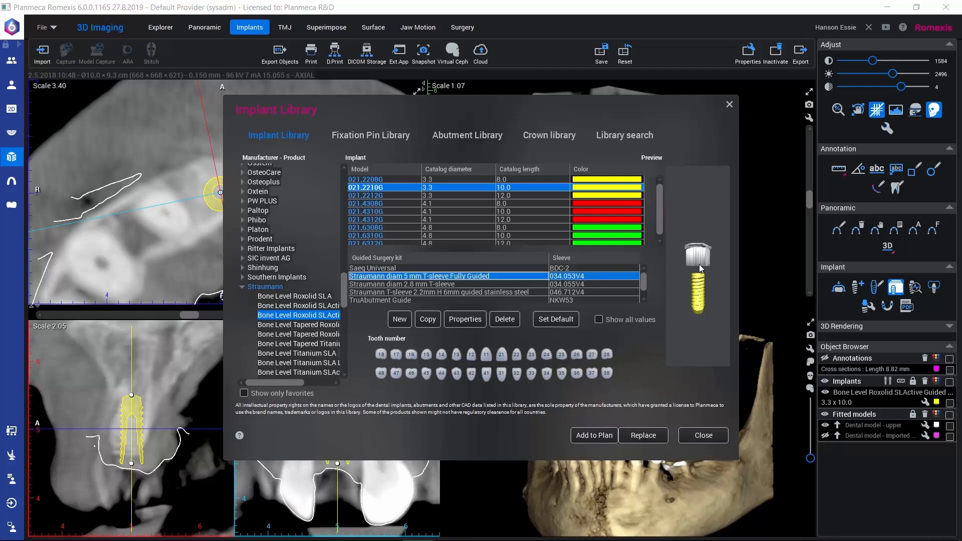
drag(692, 295, 662, 290)
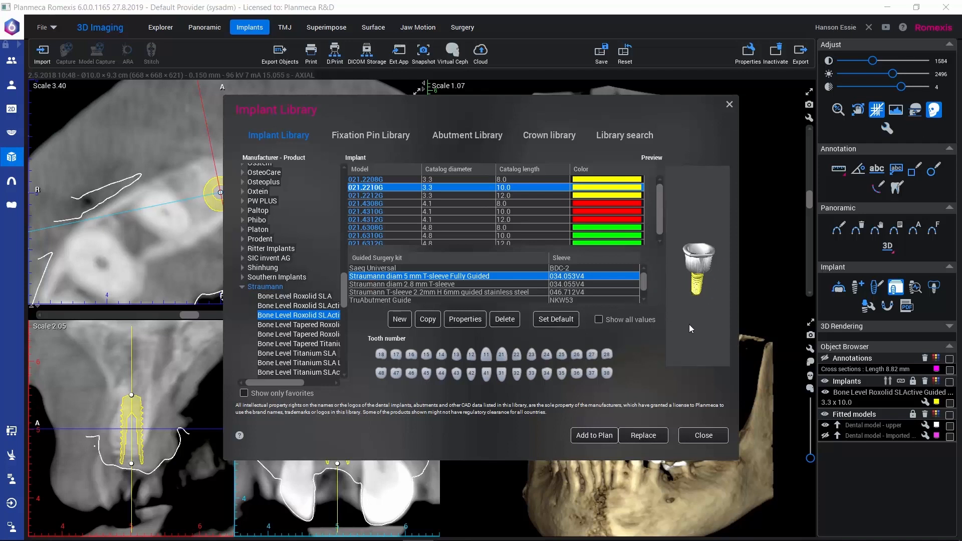
drag(713, 271, 697, 304)
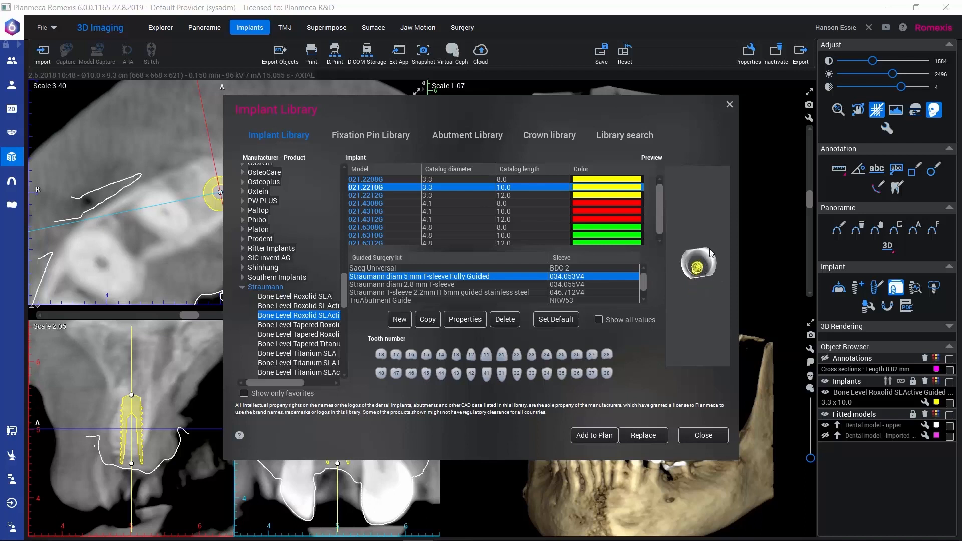
drag(699, 272, 686, 242)
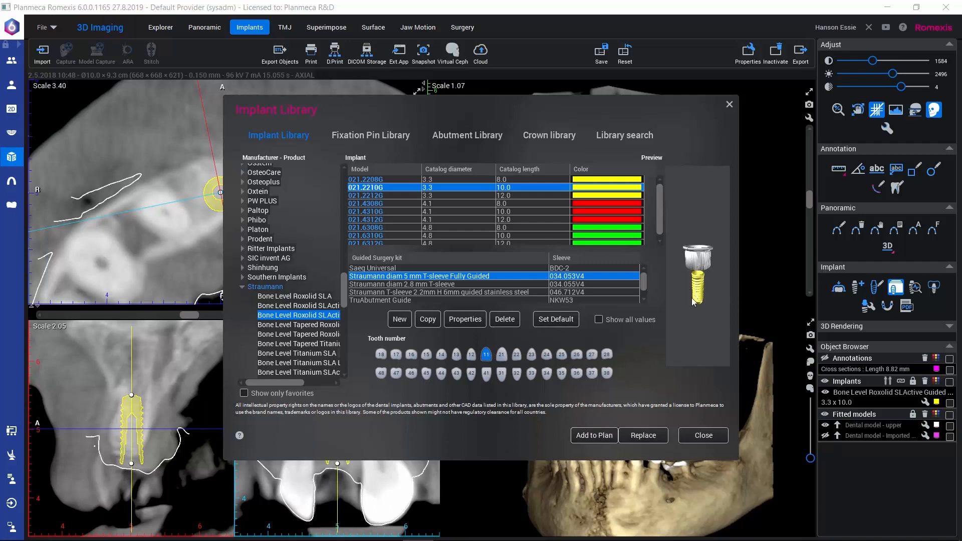
click(640, 439)
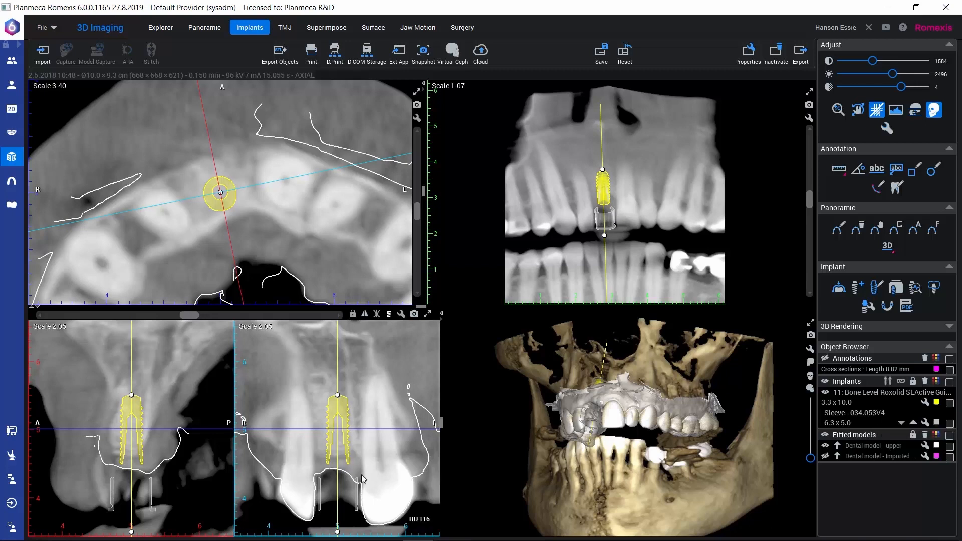
Try the sleeve one position farther from the implant, and move it back by one position
click(913, 422)
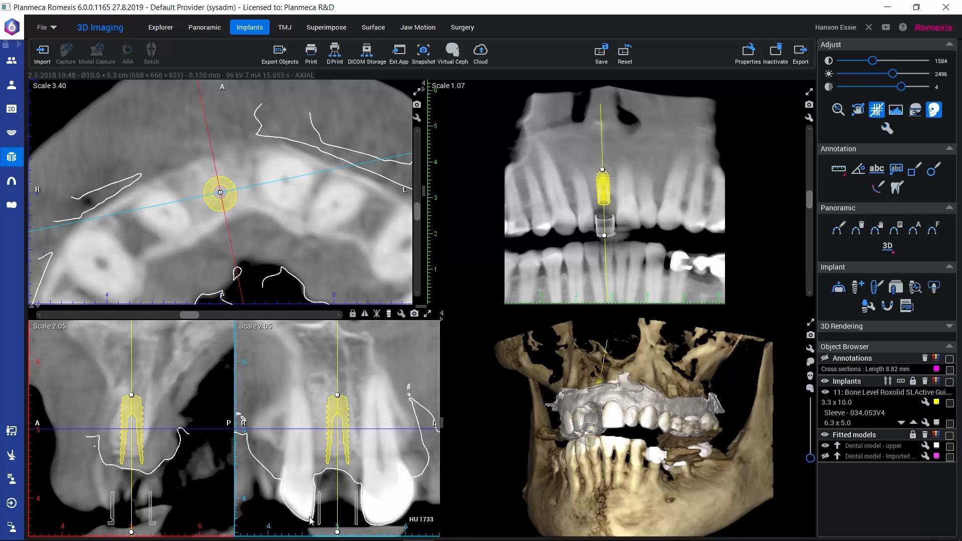
click(901, 424)
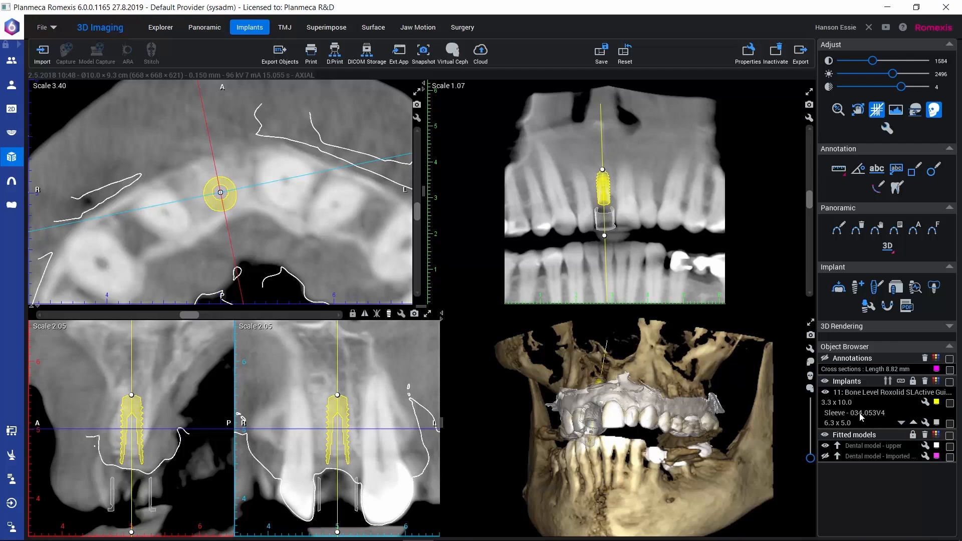
mouse_move(861, 416)
Maximize the 3D view and raise the Hard Tissue rendering threshold to 4095 so only the dental model and implant objects show
drag(603, 480, 634, 400)
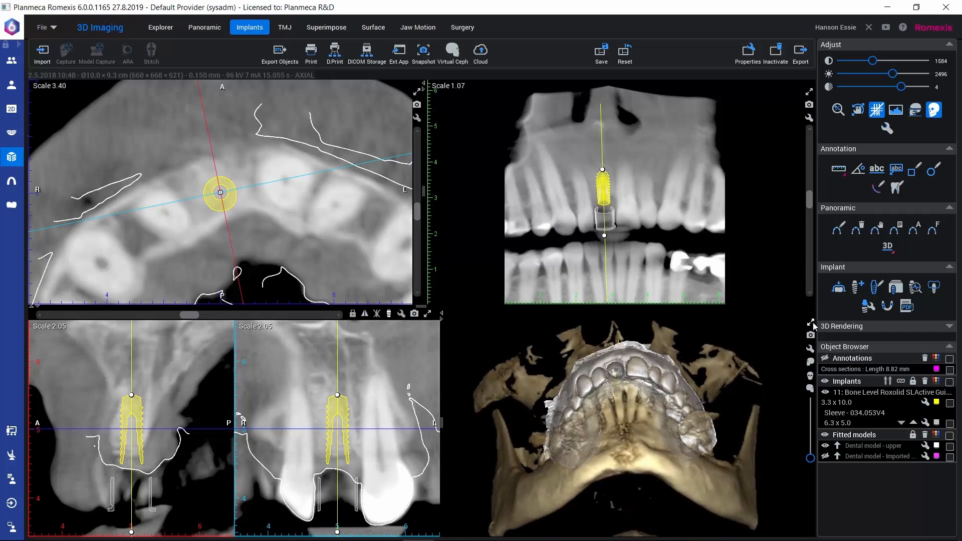
click(811, 322)
drag(522, 365, 525, 377)
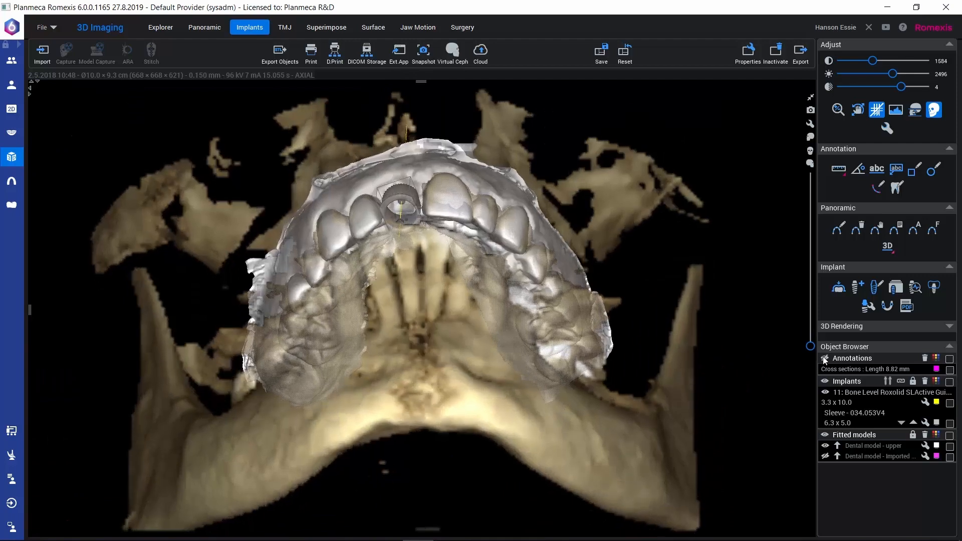
click(948, 326)
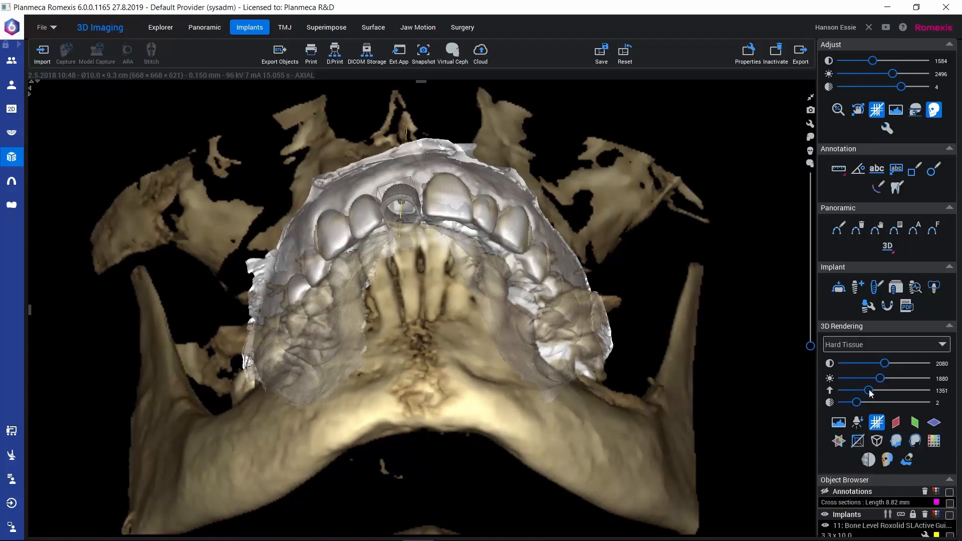
drag(868, 391, 950, 390)
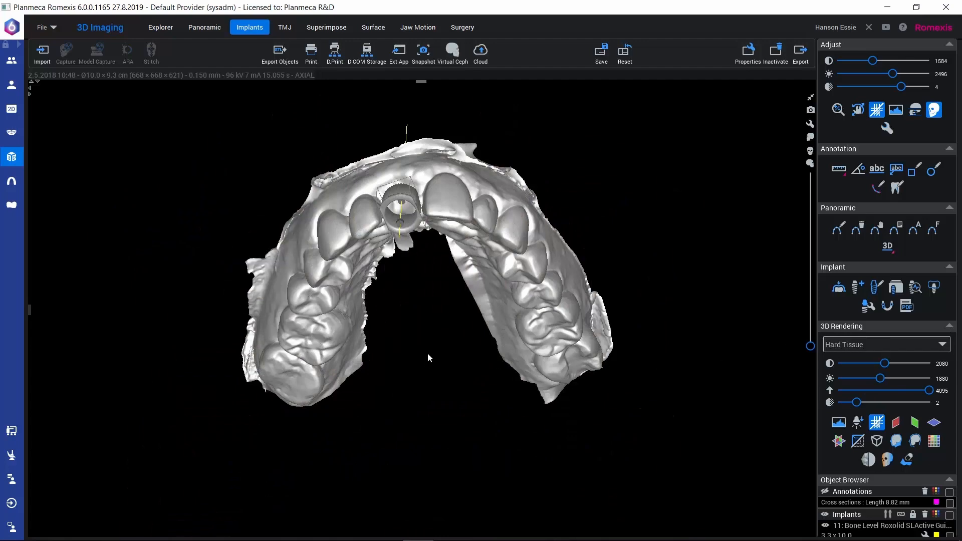
drag(428, 353, 418, 300)
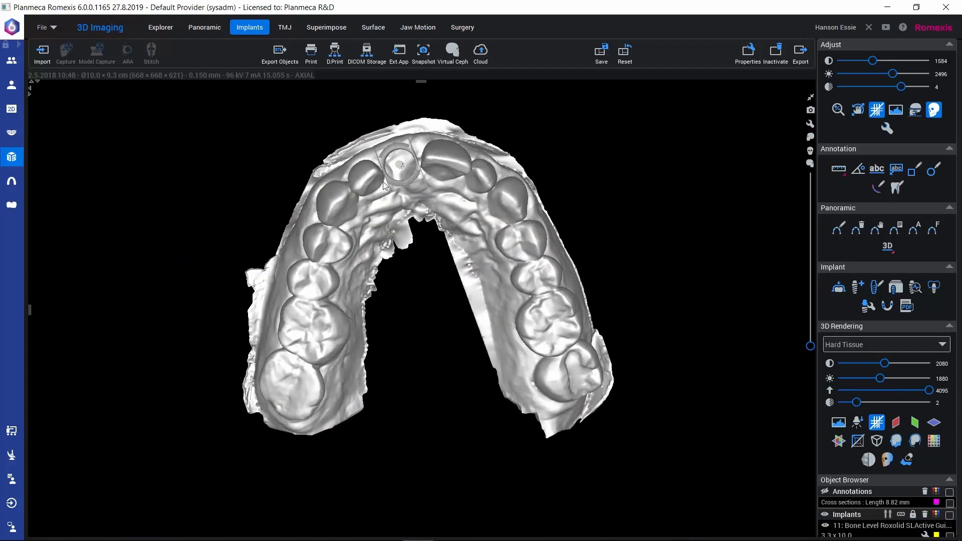
click(948, 326)
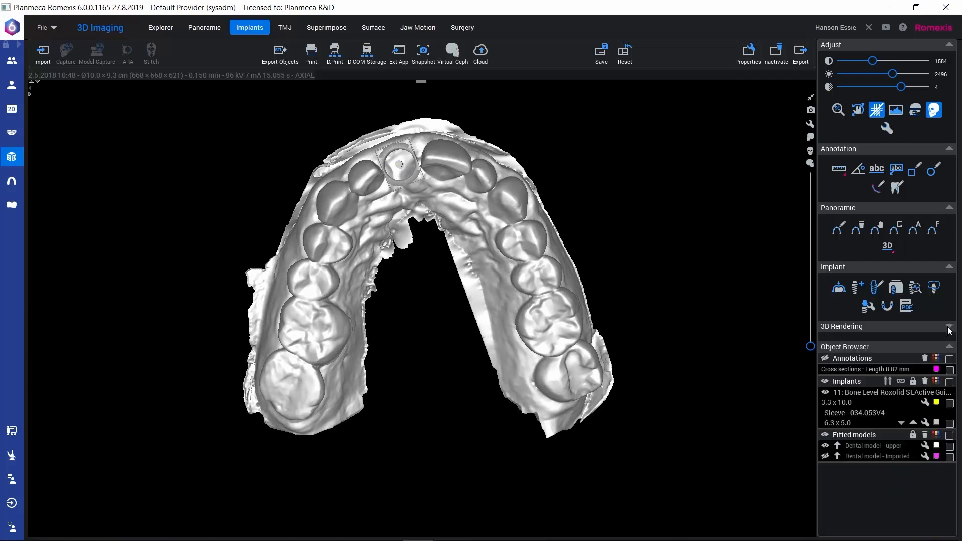
Adjust the rotation angle of the 034.053V4 sleeve to about 170° in its properties
click(925, 423)
drag(172, 106, 735, 110)
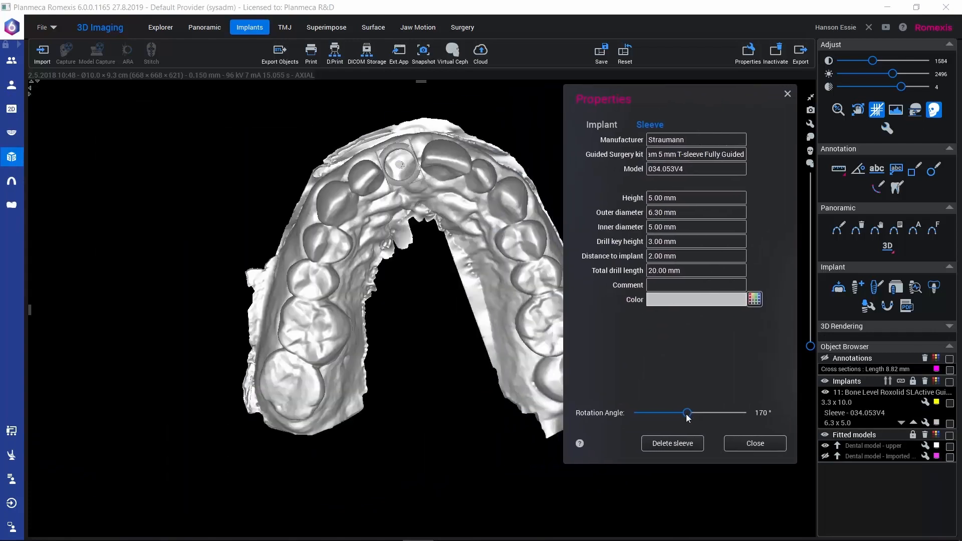
drag(687, 418, 687, 417)
click(746, 446)
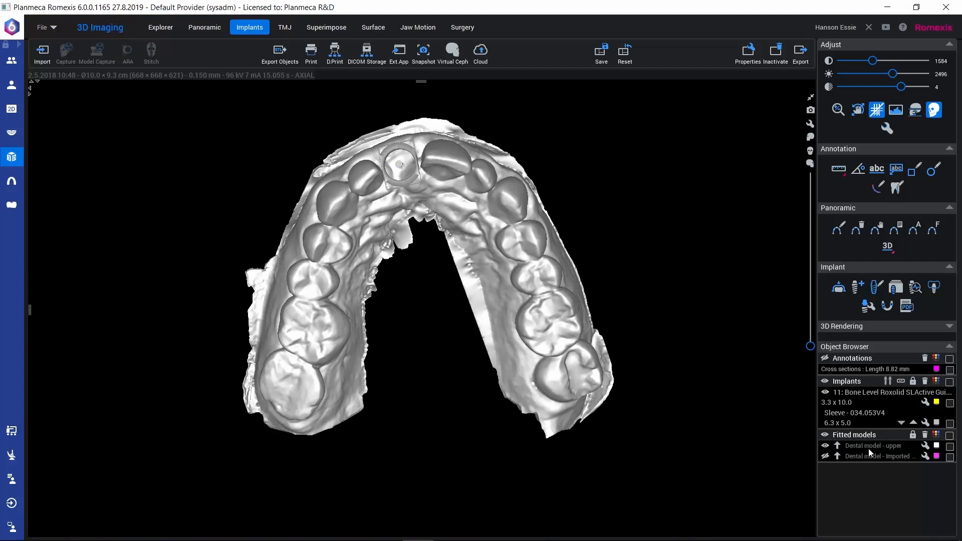
Temporarily show the imported dental model to compare its crown with the sleeve, and hide it again
click(825, 456)
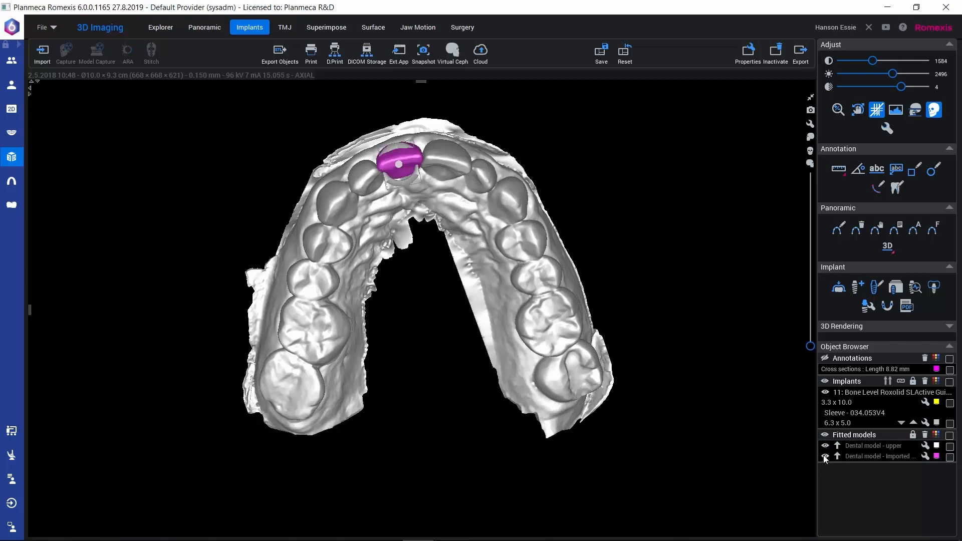
click(825, 456)
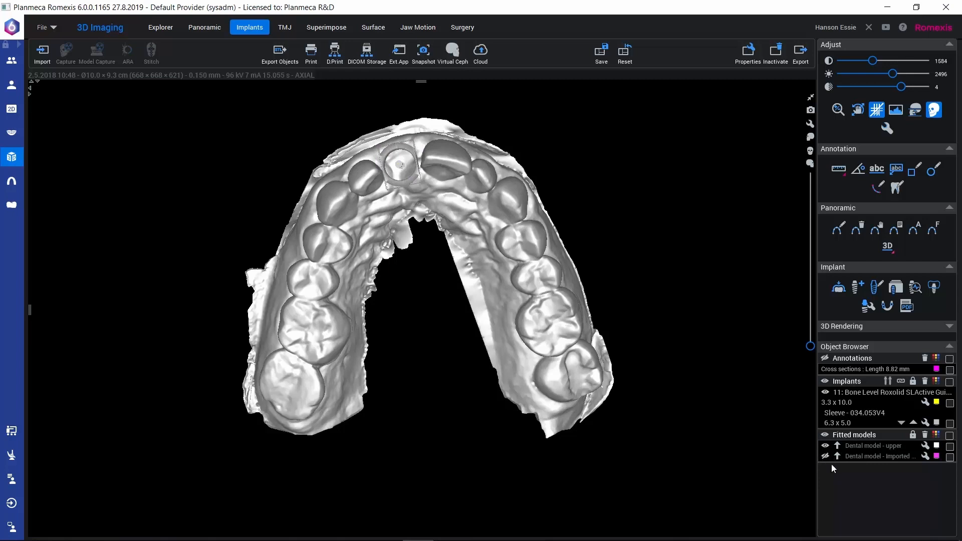
Start creating an implant guide and inspect the colour-coded undercuts around the upper teeth and sleeve
click(888, 309)
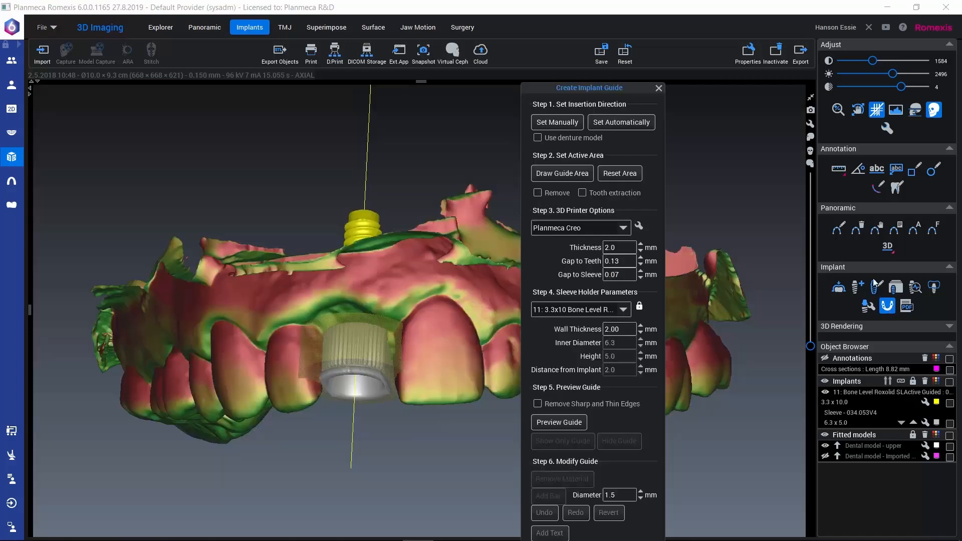
drag(595, 91, 846, 26)
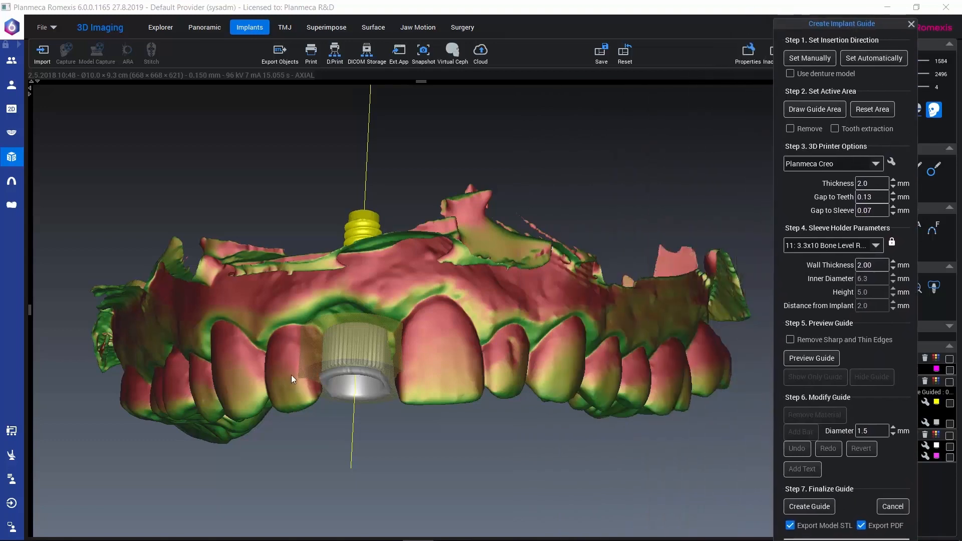
drag(248, 376, 216, 431)
drag(216, 420, 411, 232)
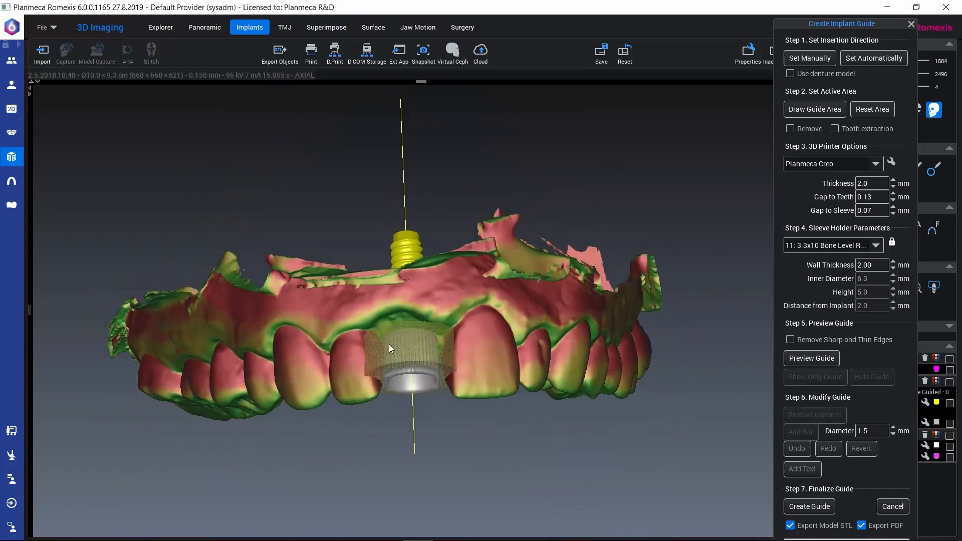
drag(347, 404, 308, 281)
mouse_move(250, 355)
mouse_down()
mouse_move(232, 362)
mouse_move(267, 357)
mouse_up()
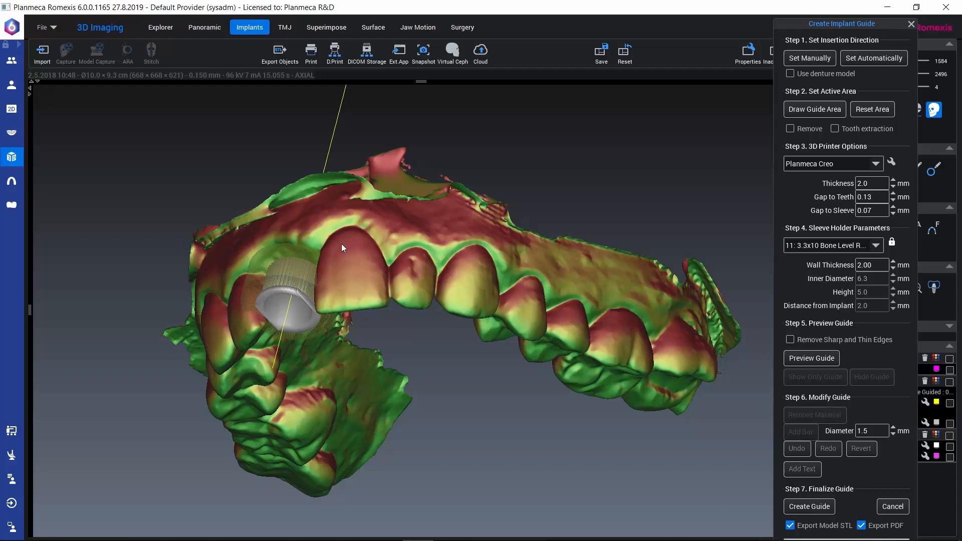
drag(341, 300, 422, 325)
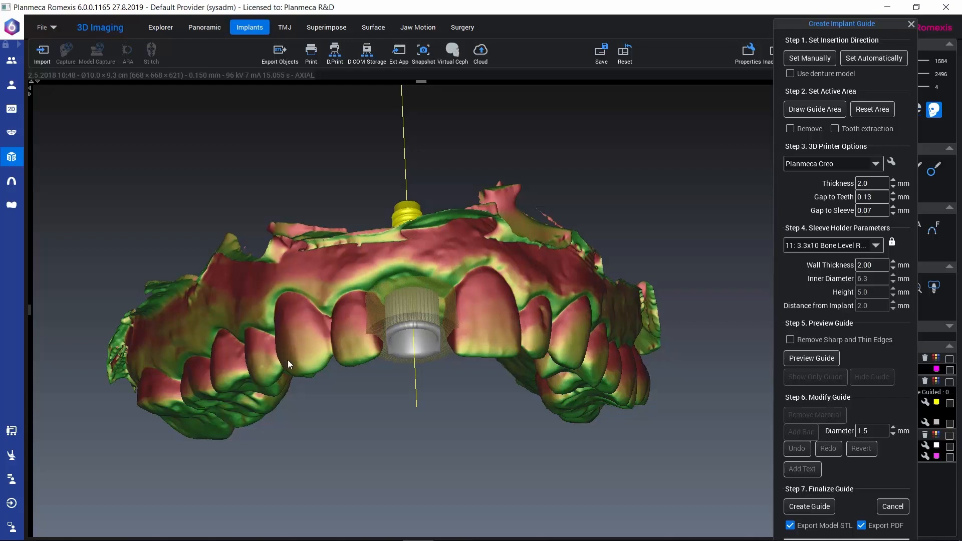
Set the guide's insertion direction manually from a straight occlusal view of the upper arch
drag(288, 360, 272, 204)
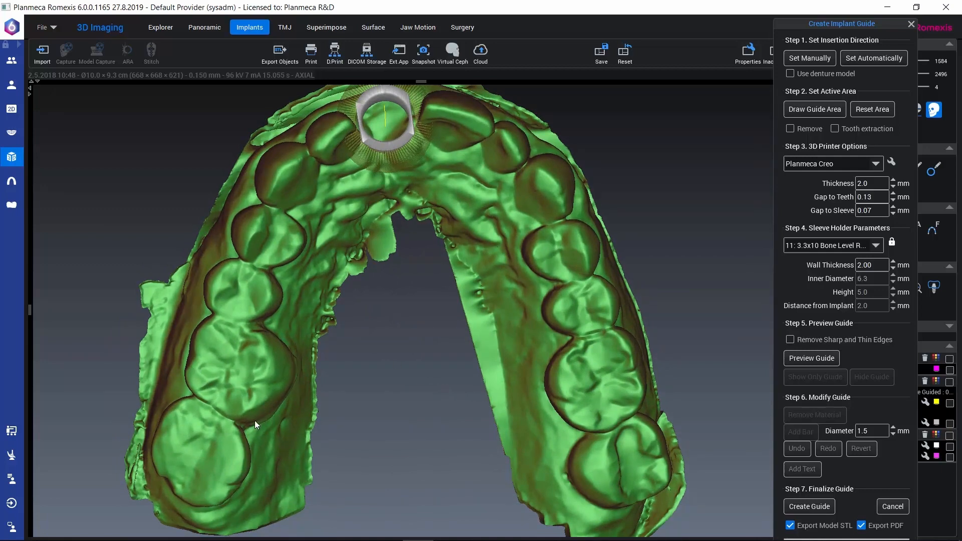
scroll(248, 396, down, 1)
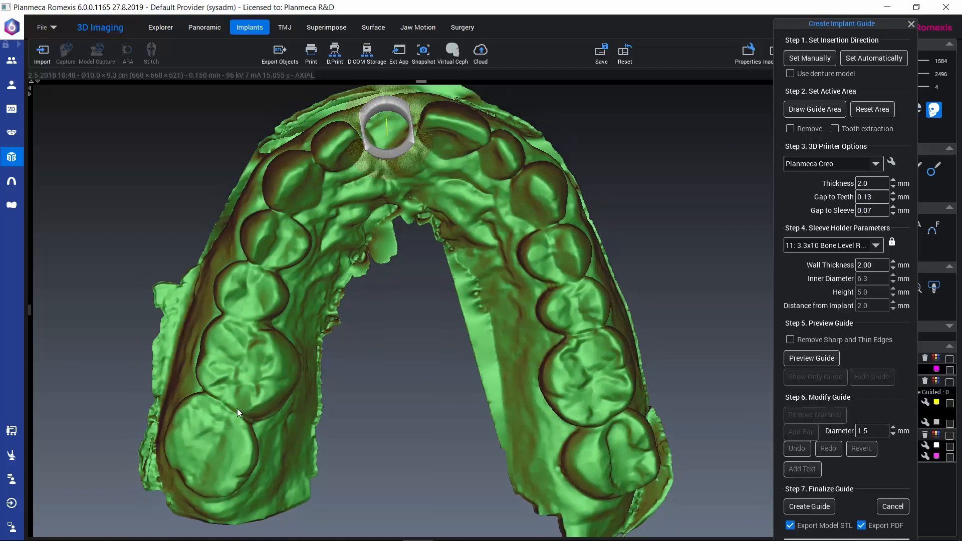
drag(237, 408, 258, 399)
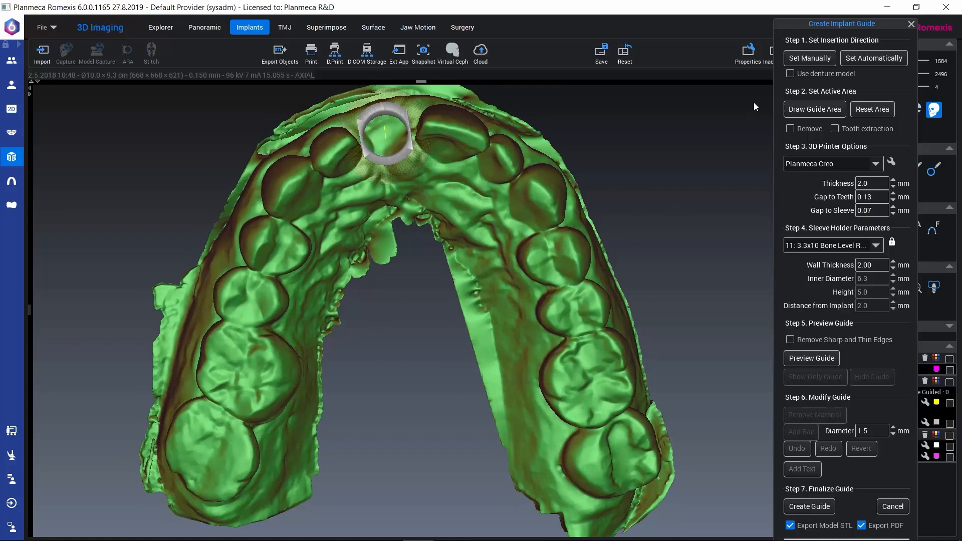
click(812, 59)
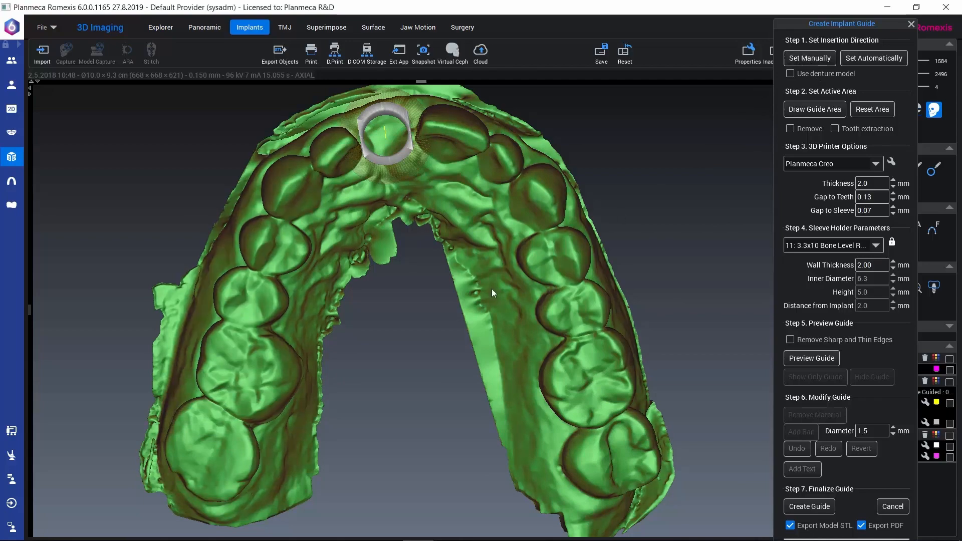
drag(492, 288, 446, 223)
drag(202, 364, 230, 280)
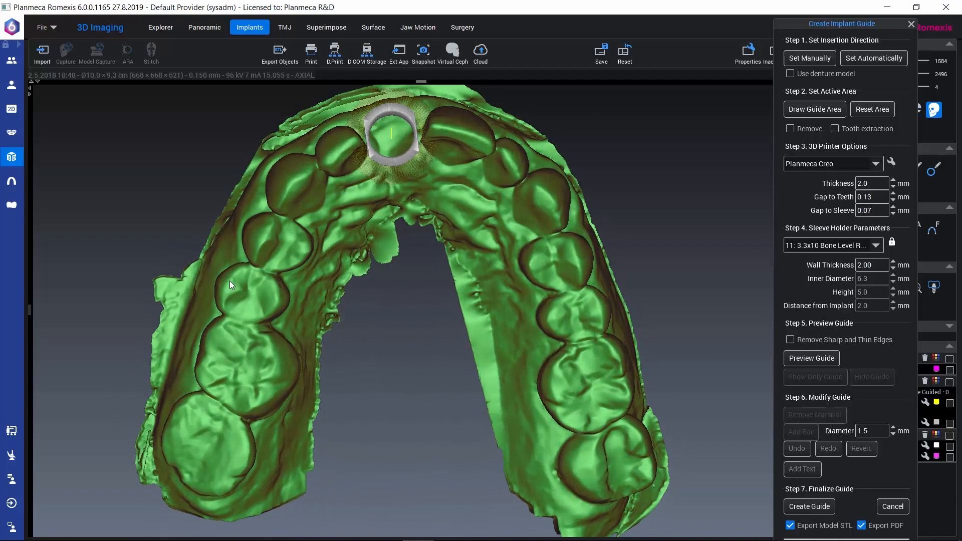
Draw the guide's active area across the upper arch back to the first molars, adding the buccal surfaces of the upper left canine and premolars
click(804, 110)
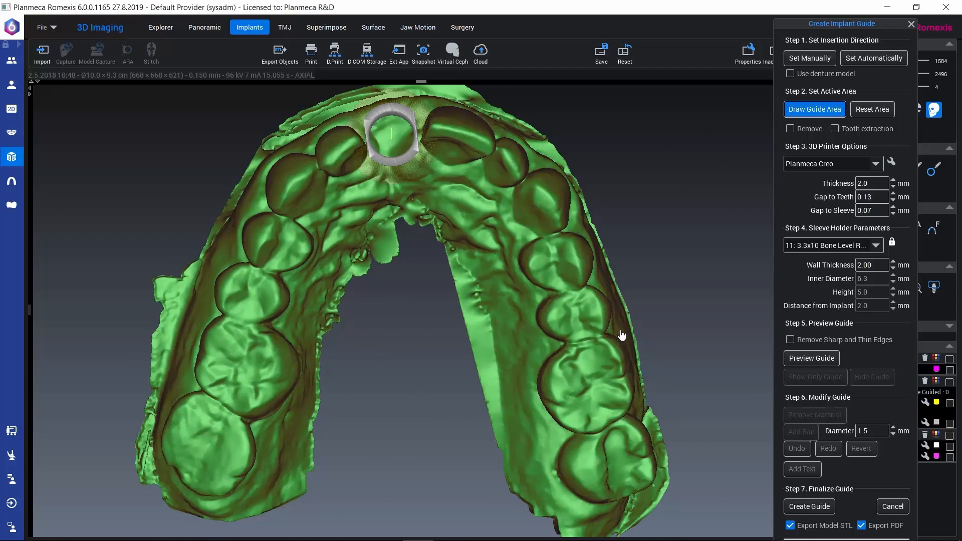
mouse_move(621, 334)
mouse_down()
mouse_move(546, 166)
mouse_move(481, 95)
mouse_move(330, 97)
mouse_move(243, 190)
mouse_move(198, 268)
mouse_move(186, 329)
mouse_up()
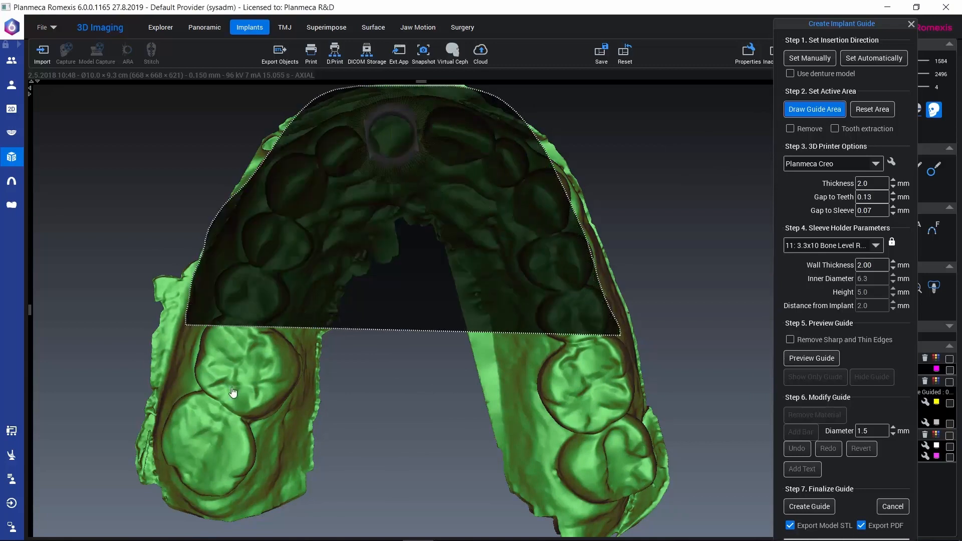
mouse_move(233, 392)
mouse_down()
mouse_move(326, 380)
mouse_move(389, 279)
mouse_move(442, 279)
mouse_move(516, 384)
mouse_move(607, 389)
mouse_move(641, 343)
mouse_move(640, 314)
mouse_up()
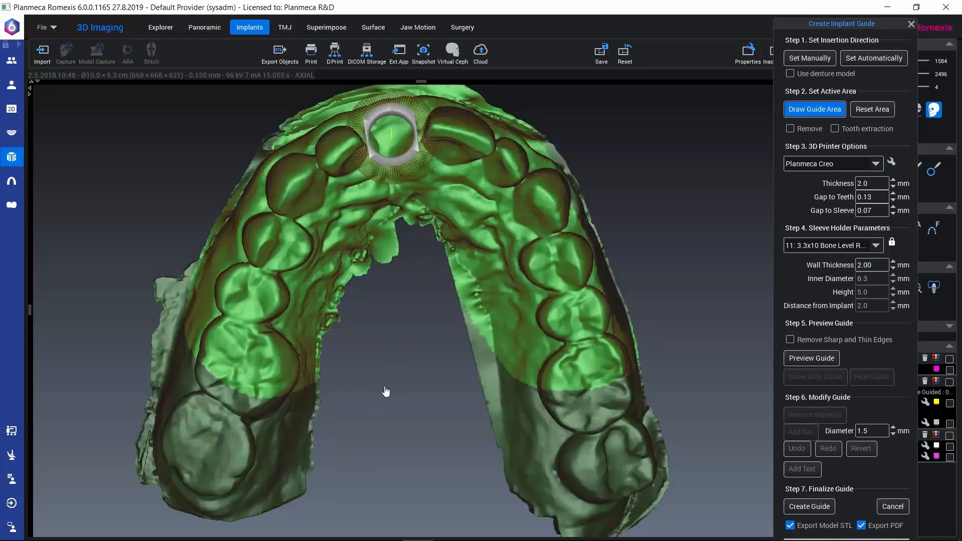
drag(381, 392, 288, 466)
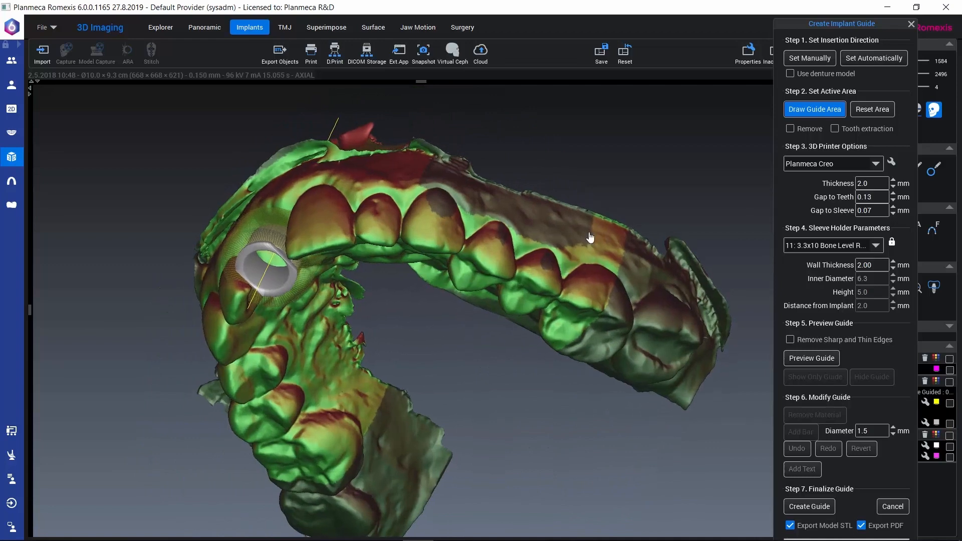
mouse_move(591, 237)
mouse_down()
mouse_move(606, 251)
mouse_move(498, 190)
mouse_move(396, 215)
mouse_move(511, 289)
mouse_up()
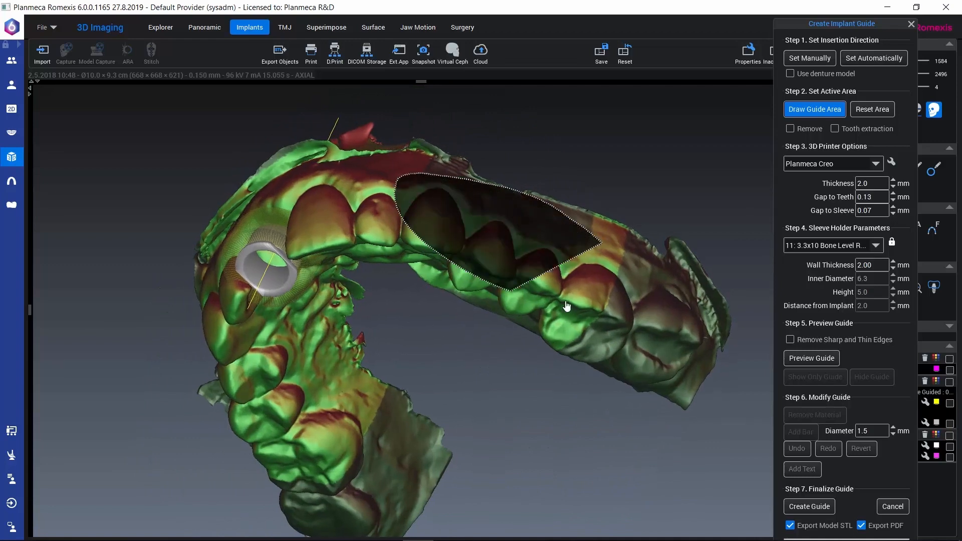
Remove a rear strip of the guide's active area on the upper right first molar
mouse_move(458, 423)
mouse_down()
mouse_move(525, 391)
mouse_move(645, 404)
mouse_move(682, 365)
mouse_move(692, 297)
mouse_move(662, 251)
mouse_move(491, 318)
mouse_move(543, 400)
mouse_move(463, 465)
mouse_move(533, 421)
mouse_move(526, 381)
mouse_move(539, 348)
mouse_up()
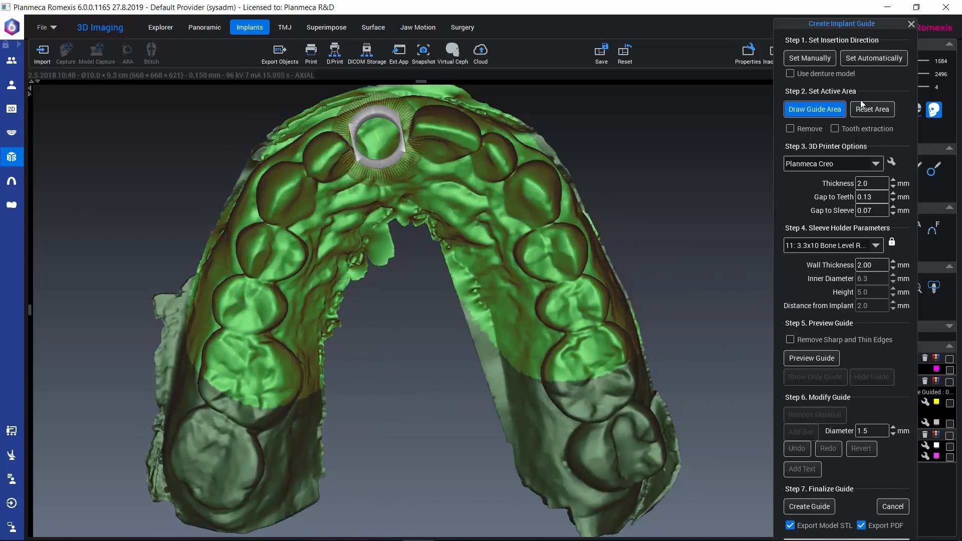
click(790, 129)
mouse_move(277, 371)
mouse_down()
mouse_move(202, 430)
mouse_move(361, 454)
mouse_up()
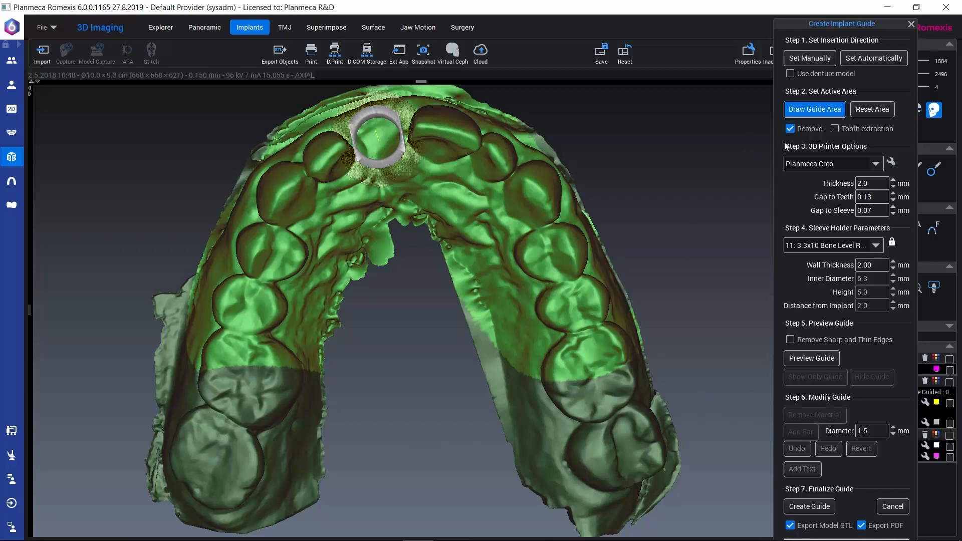
Turn off removal for the active area and select Planmeca Creo as the guide's 3D printer
click(790, 130)
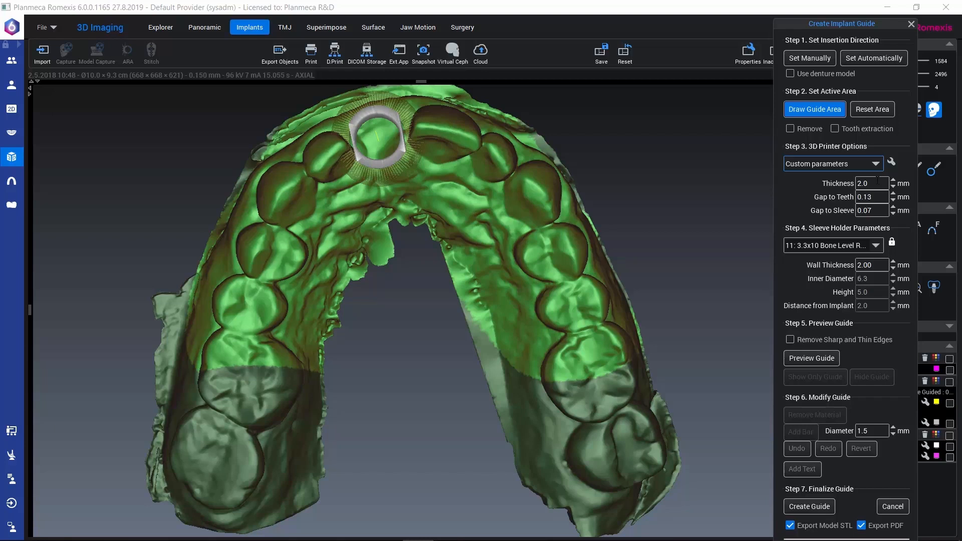
click(875, 163)
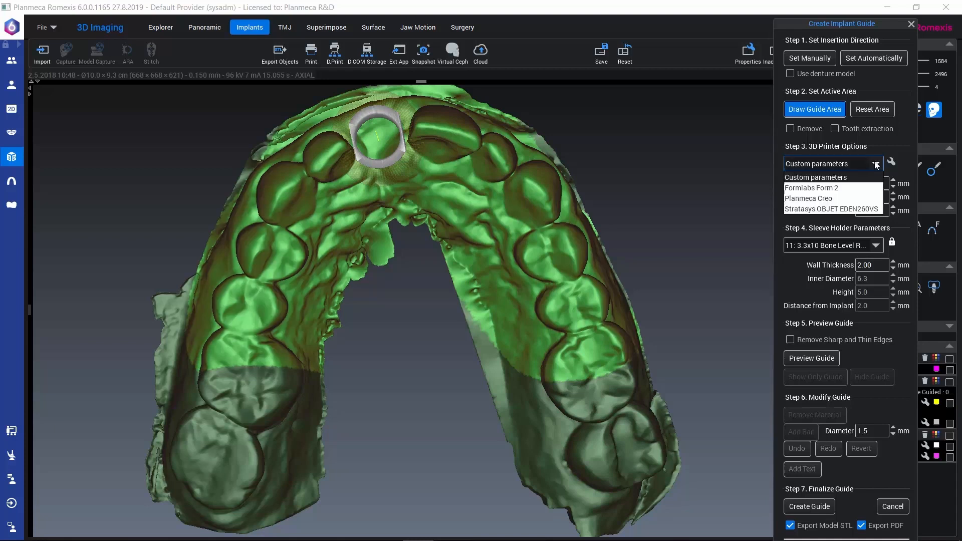
click(814, 198)
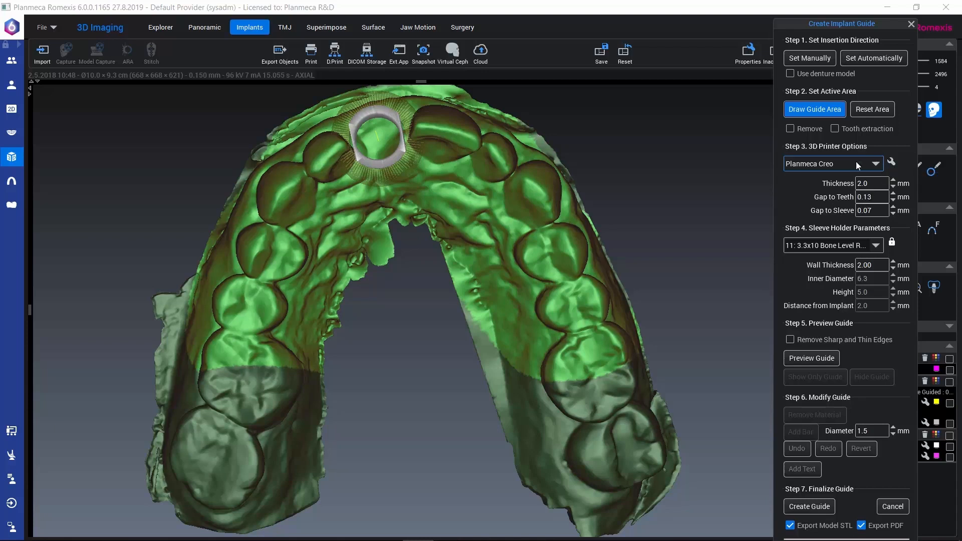
Add a 3D printer preset named "printer" with a gap to teeth of 0.1 mm
click(891, 162)
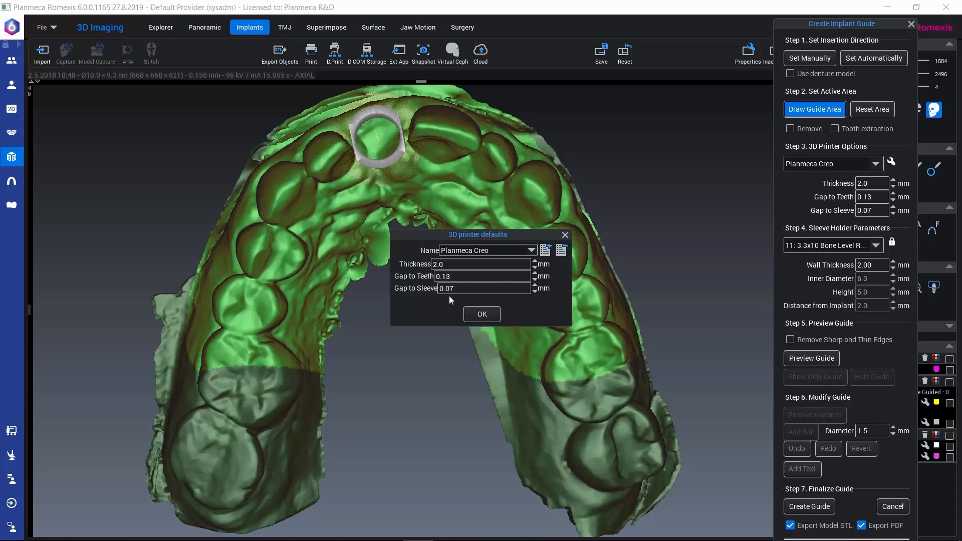
click(546, 255)
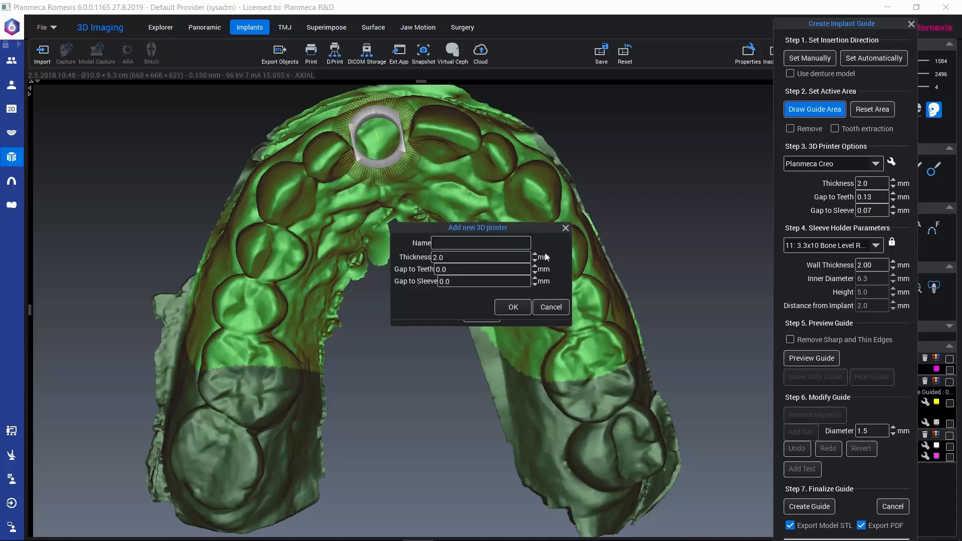
click(473, 245)
text(printer)
click(446, 269)
click(505, 306)
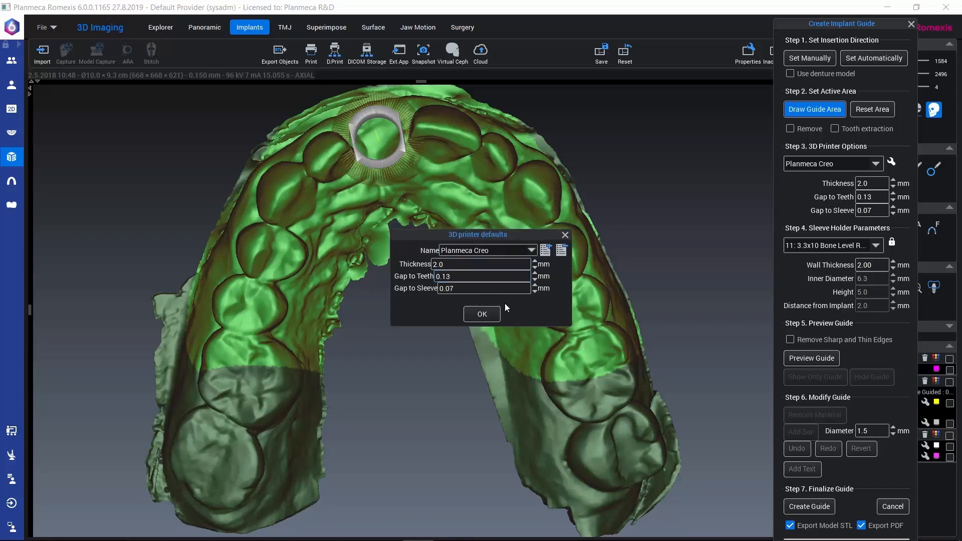
click(485, 314)
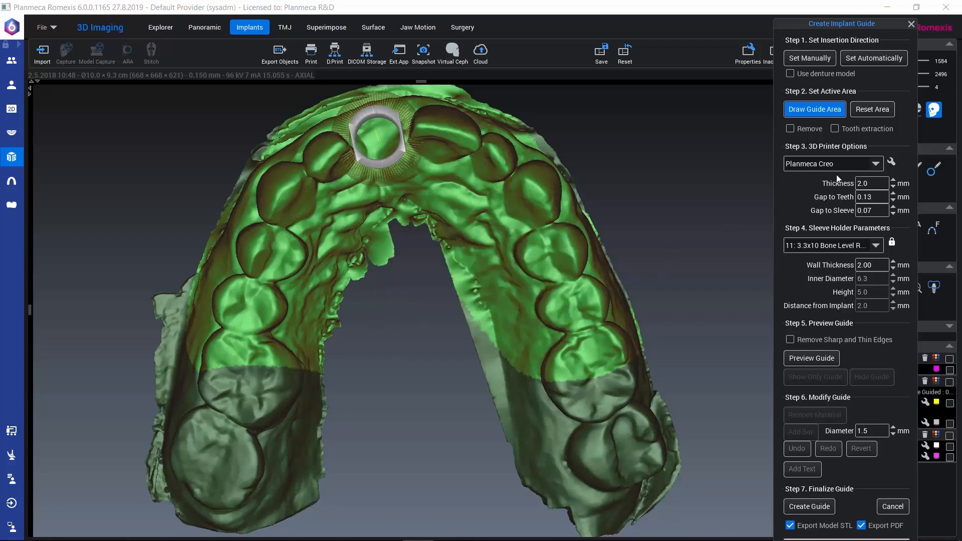
Try the "printer" preset for the guide and return to the Planmeca Creo preset
click(874, 164)
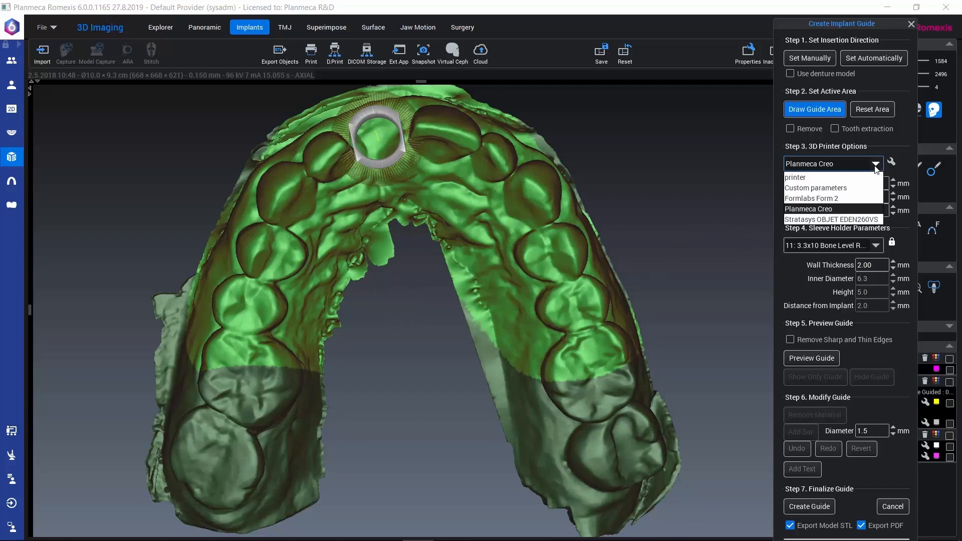
click(816, 180)
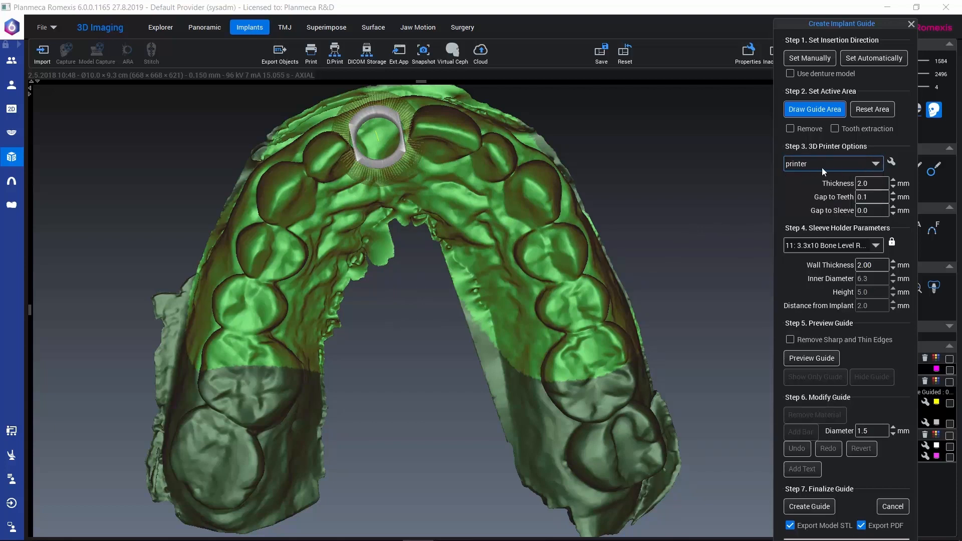
click(874, 164)
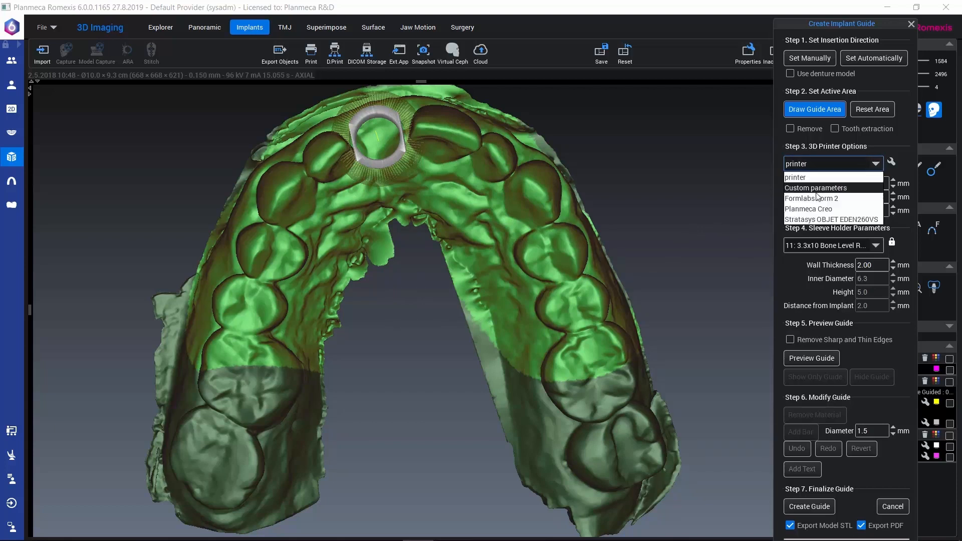
click(804, 210)
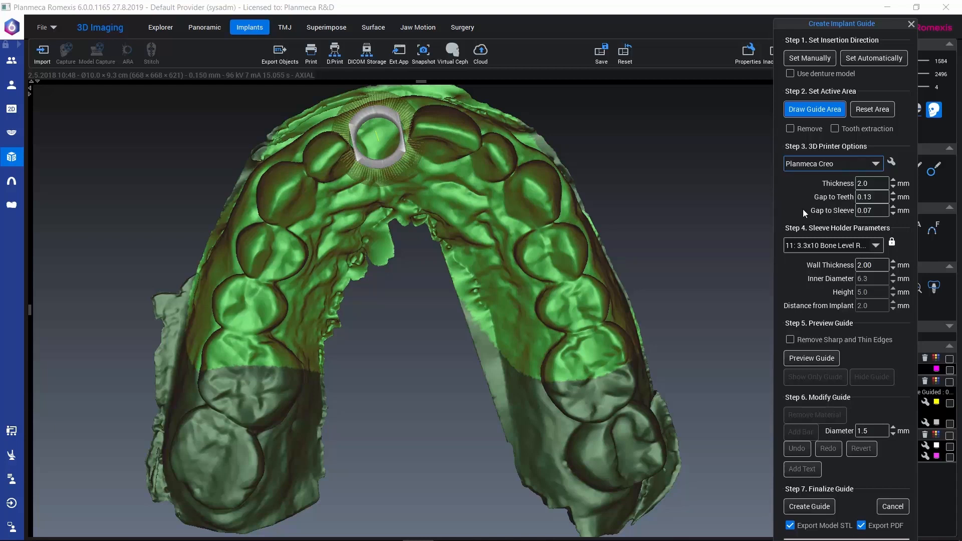
click(876, 246)
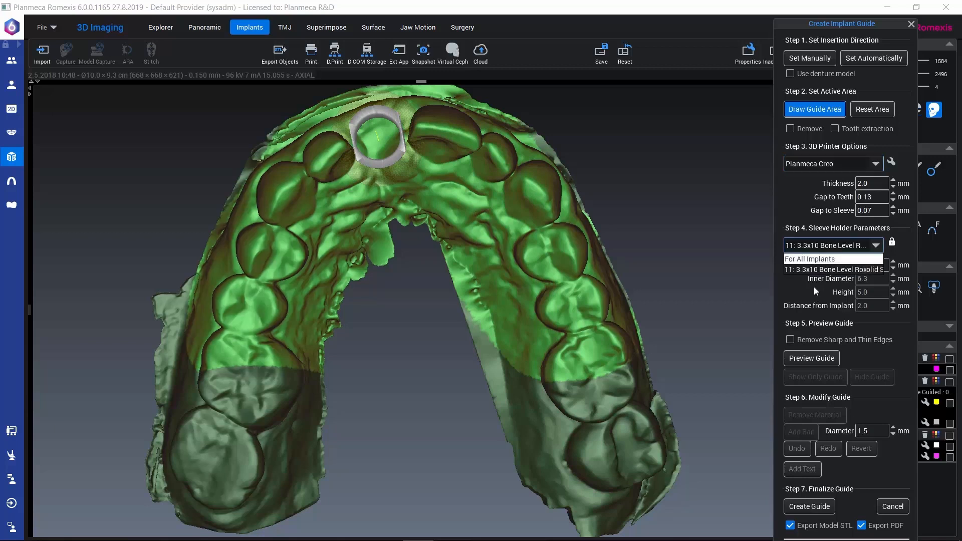
click(877, 245)
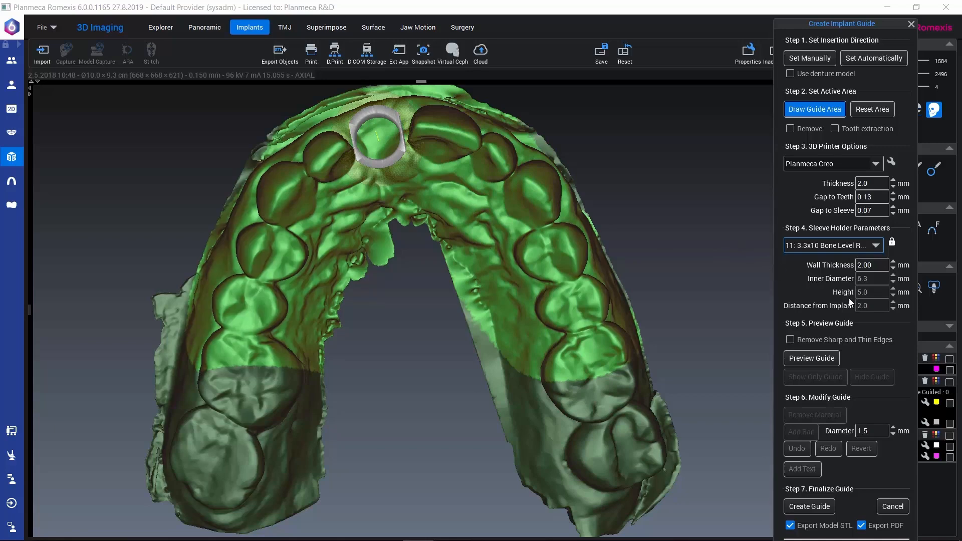
click(347, 280)
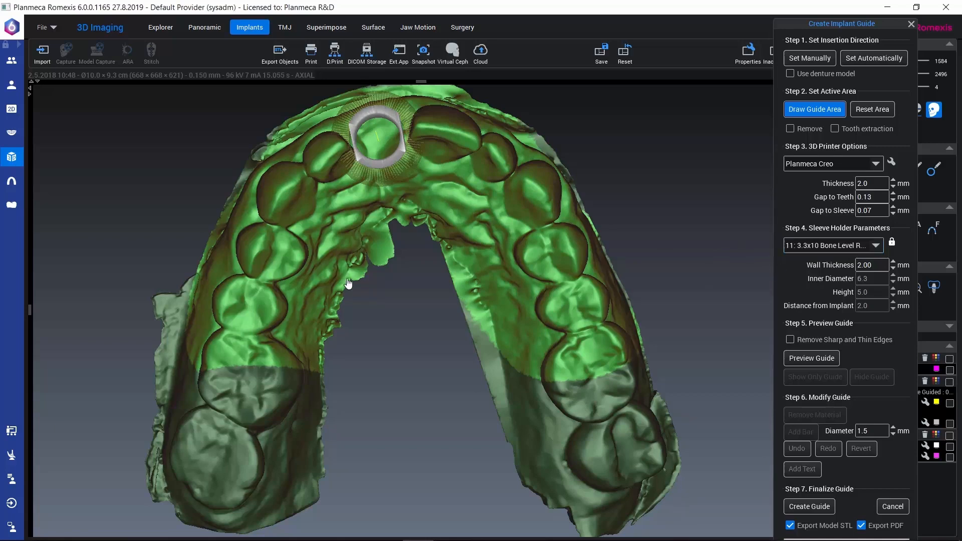
drag(349, 284, 347, 205)
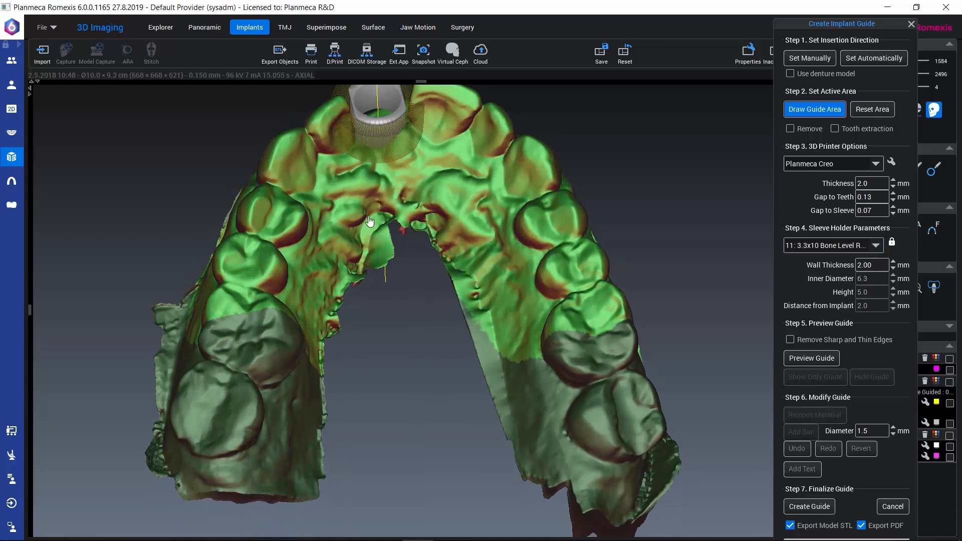
drag(370, 272, 408, 367)
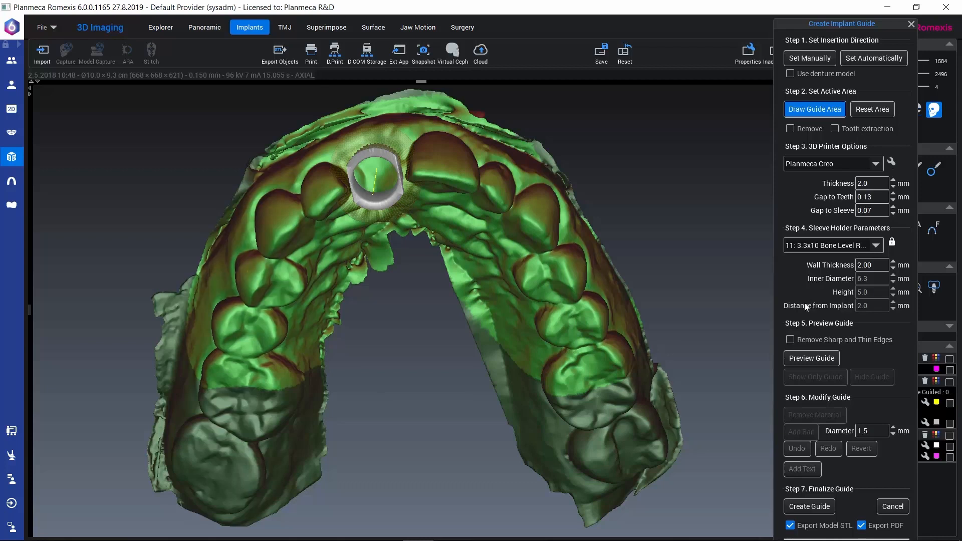
Generate the guide preview with removal of sharp and thin edges enabled
click(790, 339)
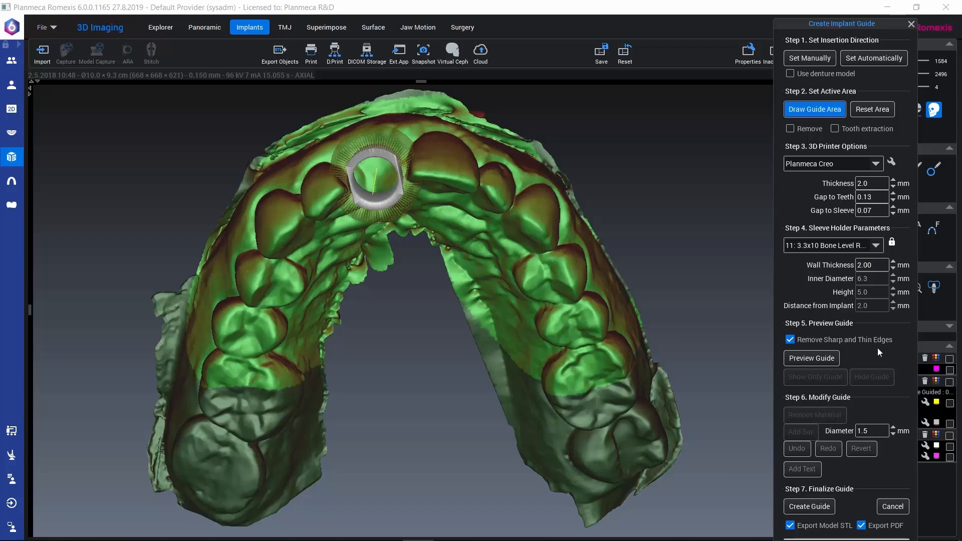
click(799, 360)
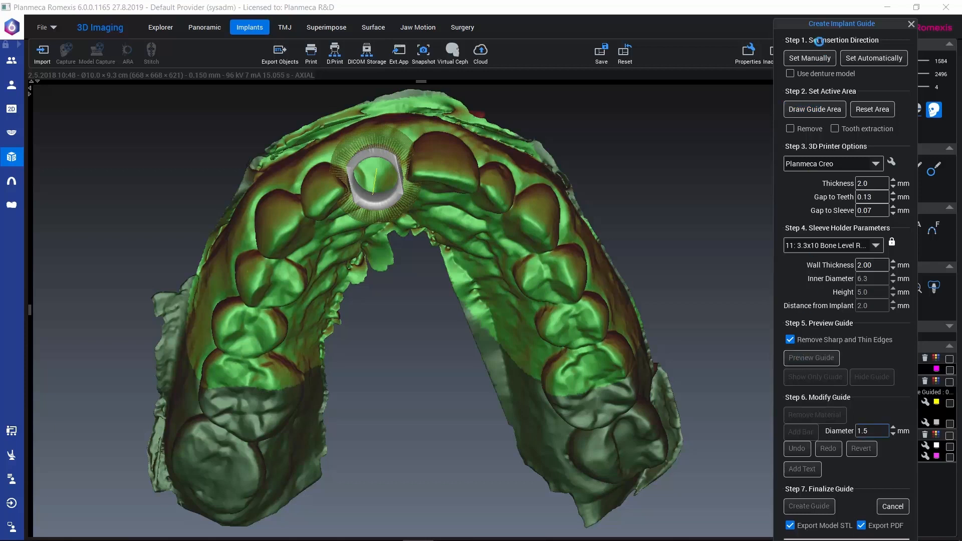
drag(815, 23, 799, 0)
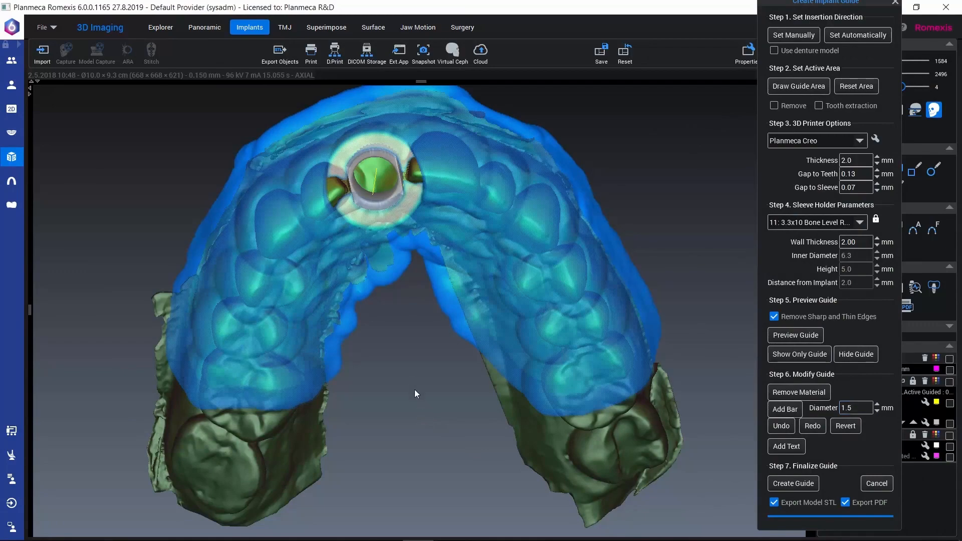
Remove the guide material covering the gums along the buccal side of the upper arch
drag(414, 389, 530, 468)
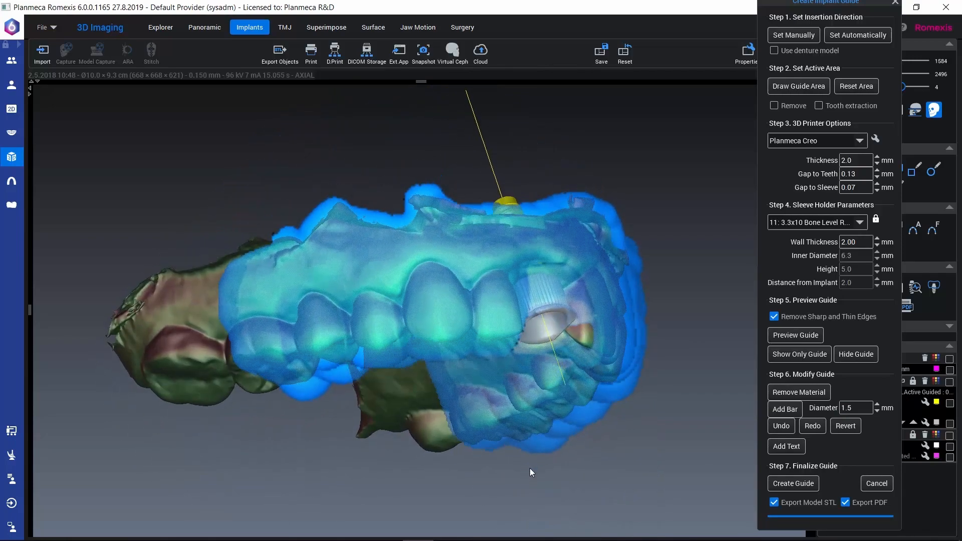
click(798, 392)
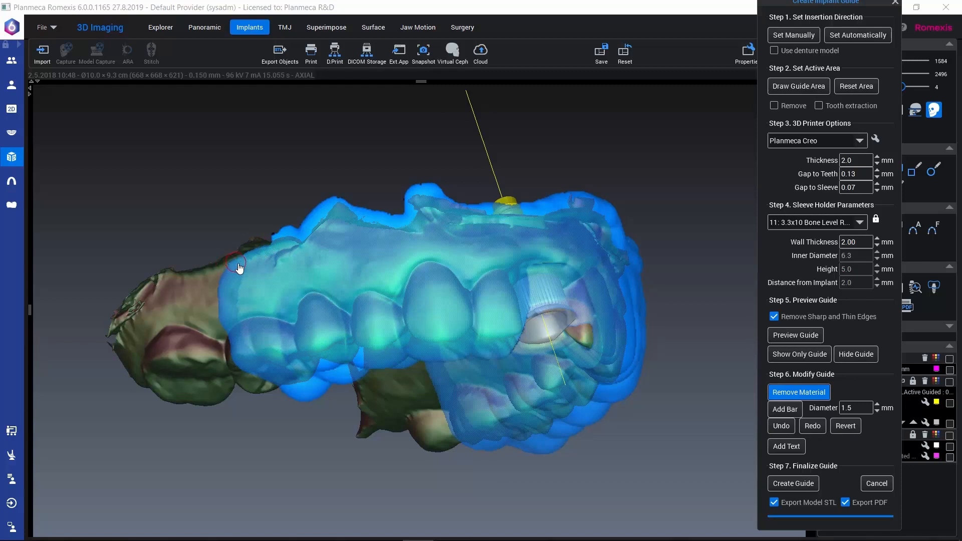
drag(225, 265, 355, 200)
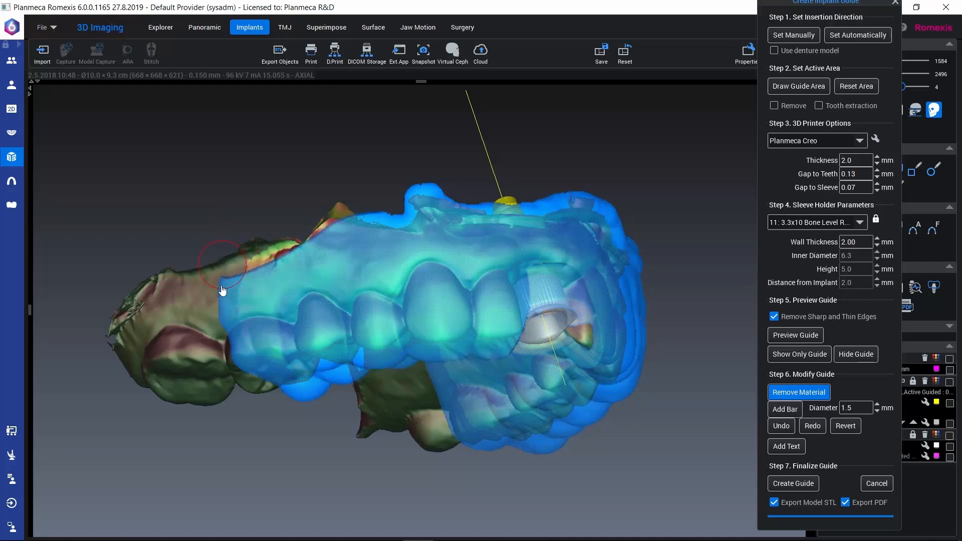
mouse_move(220, 302)
mouse_down()
mouse_move(258, 281)
mouse_move(494, 201)
mouse_move(604, 209)
mouse_up()
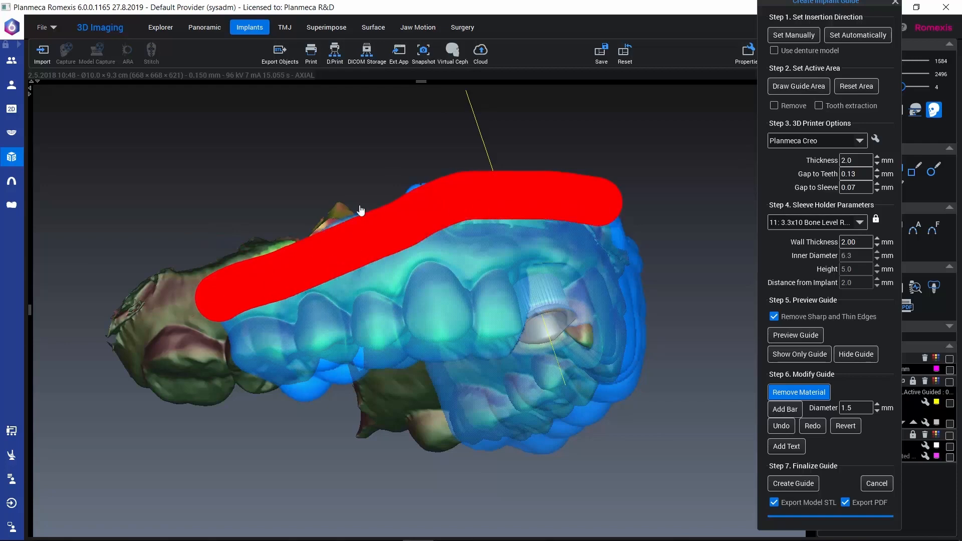
drag(312, 244, 421, 214)
middle_drag(341, 235, 326, 286)
mouse_move(223, 347)
mouse_down()
mouse_move(484, 301)
mouse_move(626, 261)
mouse_move(456, 287)
mouse_move(476, 296)
mouse_move(510, 281)
mouse_up()
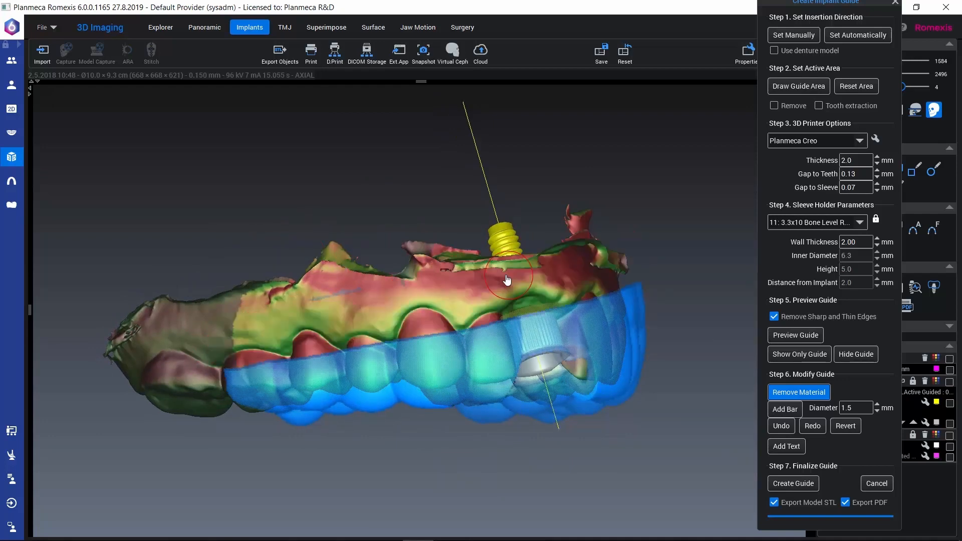
middle_drag(448, 282, 365, 292)
mouse_move(351, 301)
mouse_down()
mouse_move(655, 326)
mouse_move(417, 293)
mouse_up()
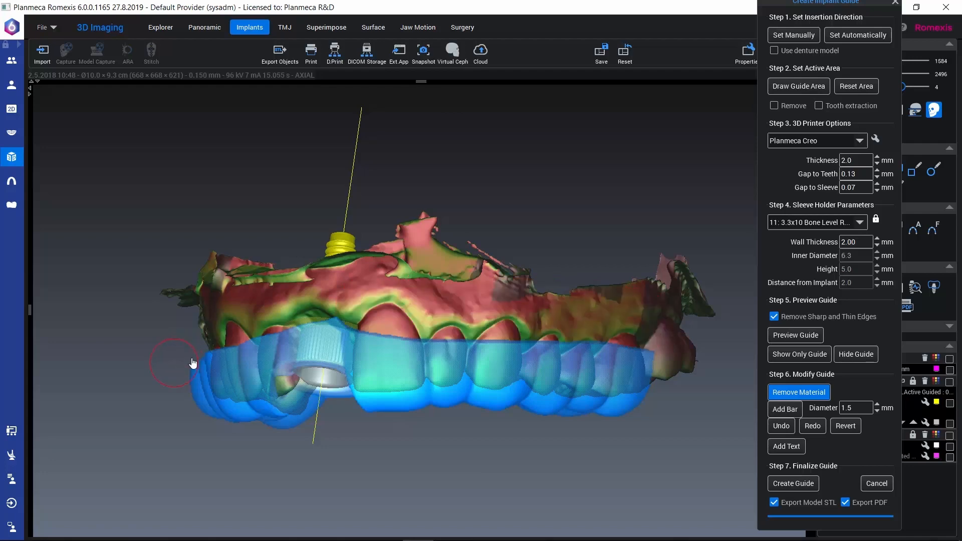
Remove the guide material covering the palate along the inner arch, including the loose remnant behind the front teeth
drag(191, 435, 415, 159)
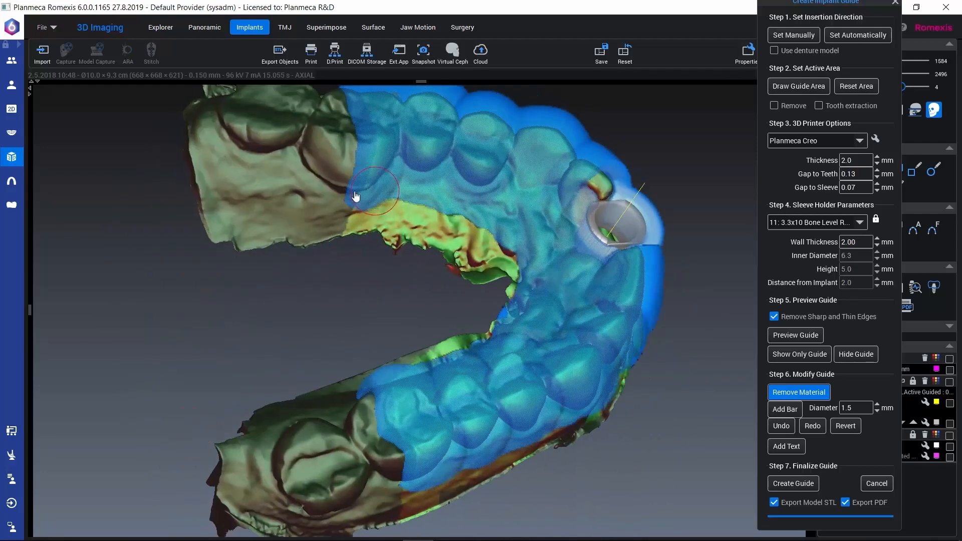
mouse_move(337, 196)
mouse_down()
mouse_move(454, 207)
mouse_move(517, 243)
mouse_move(488, 250)
mouse_up()
drag(284, 228, 167, 262)
mouse_move(334, 213)
mouse_down()
mouse_move(374, 185)
mouse_move(446, 203)
mouse_move(490, 258)
mouse_up()
drag(505, 298, 539, 345)
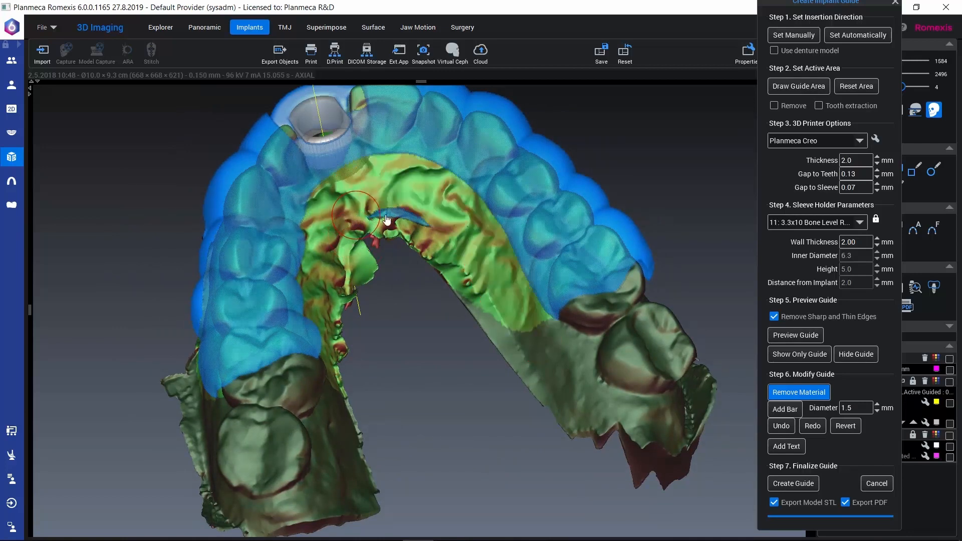
mouse_move(386, 221)
mouse_down()
mouse_move(440, 251)
mouse_move(421, 260)
mouse_up()
mouse_move(443, 228)
middle_down()
mouse_move(471, 186)
mouse_move(478, 334)
middle_up()
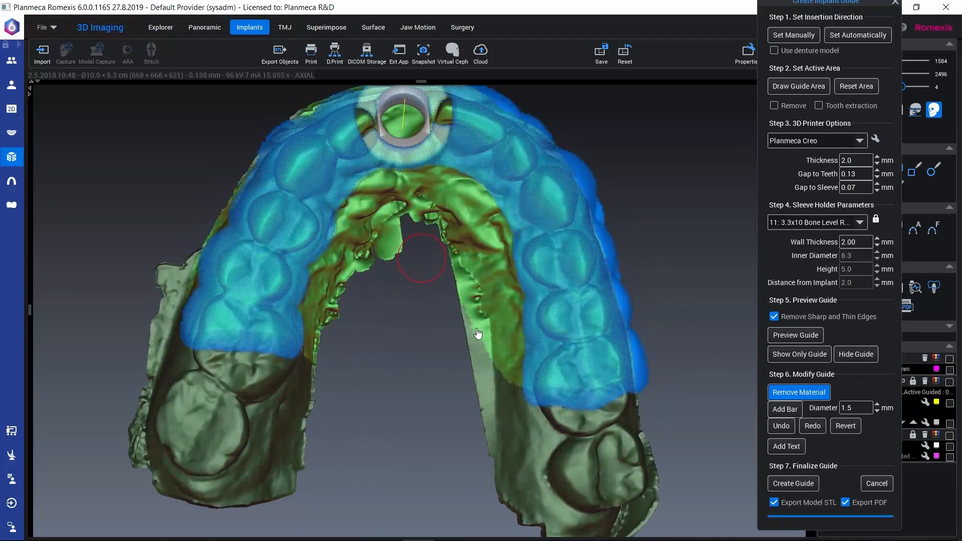
Trim the guide's rear ends over both first molars and cut small inspection openings between canine and first premolar on both sides
mouse_move(172, 326)
mouse_down()
mouse_move(222, 364)
mouse_move(312, 374)
mouse_up()
mouse_move(499, 393)
mouse_down()
mouse_move(529, 408)
mouse_move(678, 399)
mouse_up()
middle_drag(451, 382, 450, 408)
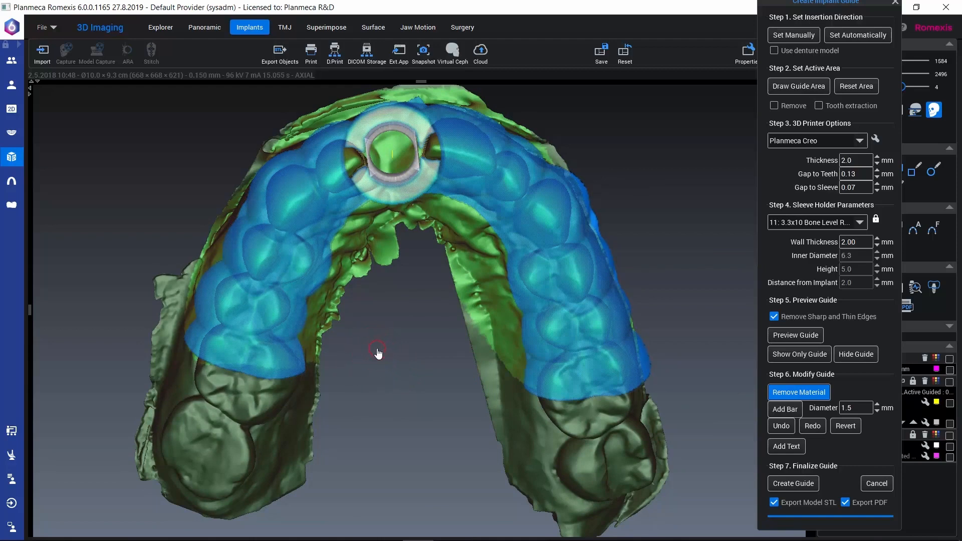
drag(278, 234, 279, 236)
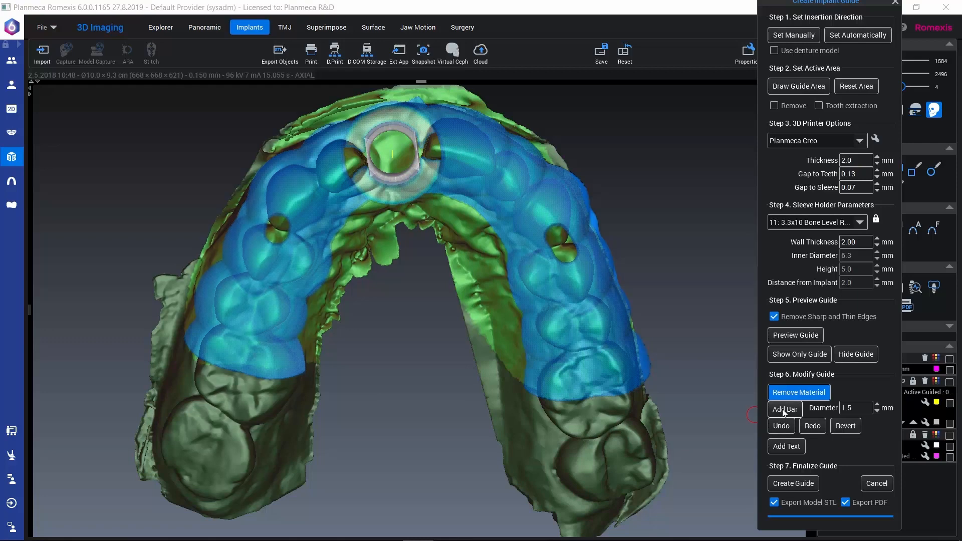
Add a 1.5 mm diameter reinforcement bar to the guide across the palatal side of the sleeve
click(785, 411)
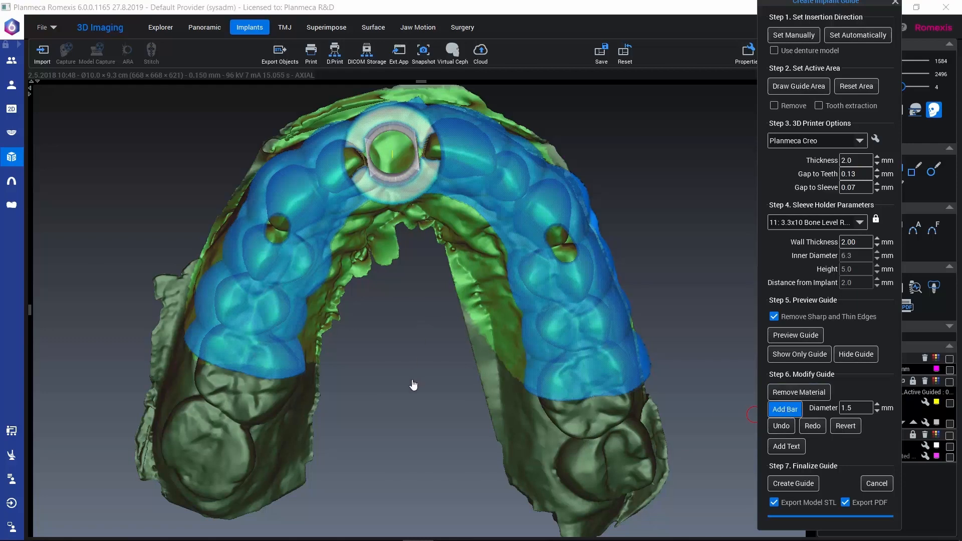
drag(415, 388, 424, 300)
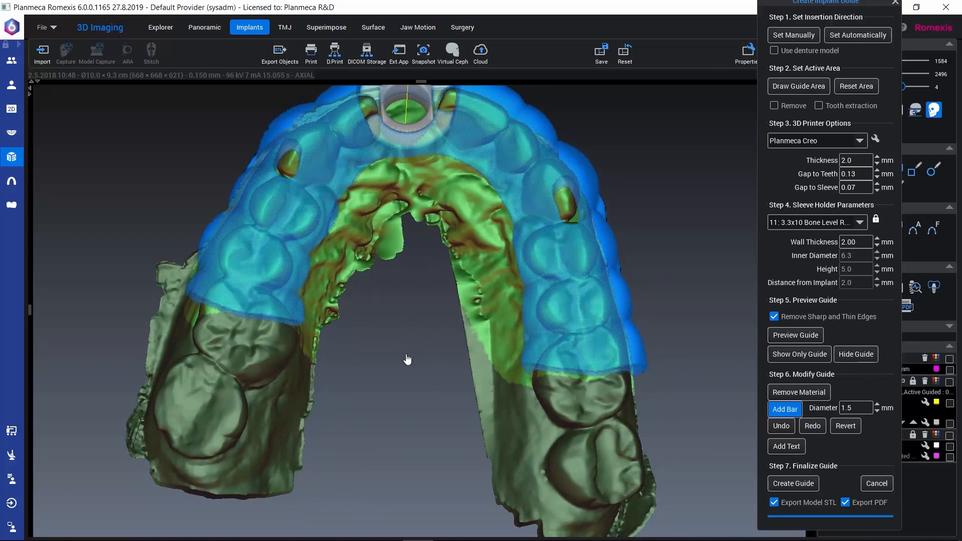
scroll(407, 358, down, 2)
drag(399, 326, 403, 310)
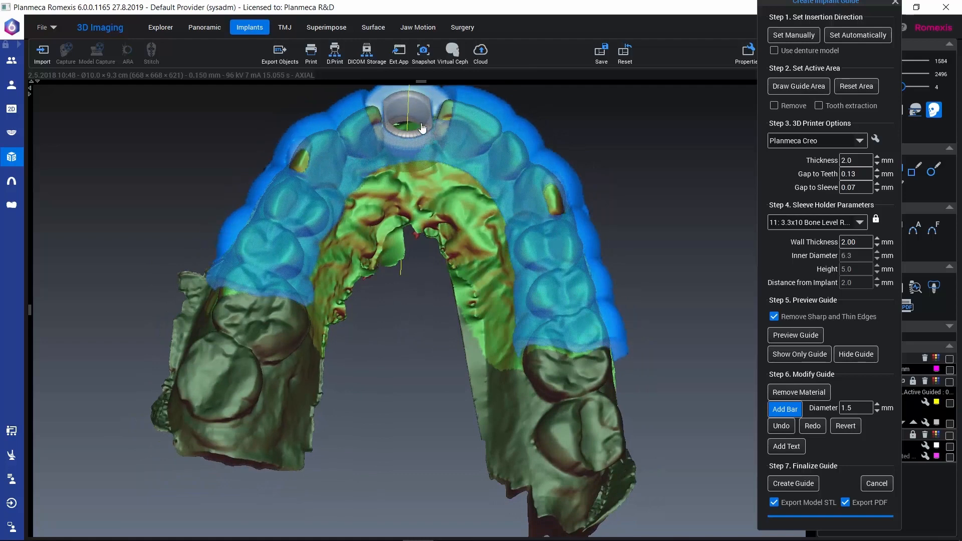
click(373, 165)
click(452, 157)
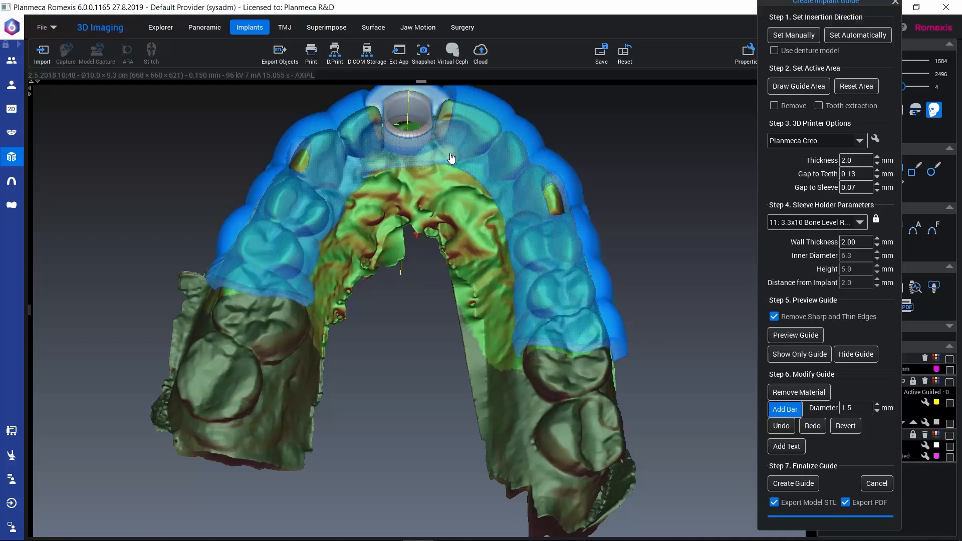
drag(371, 320, 397, 202)
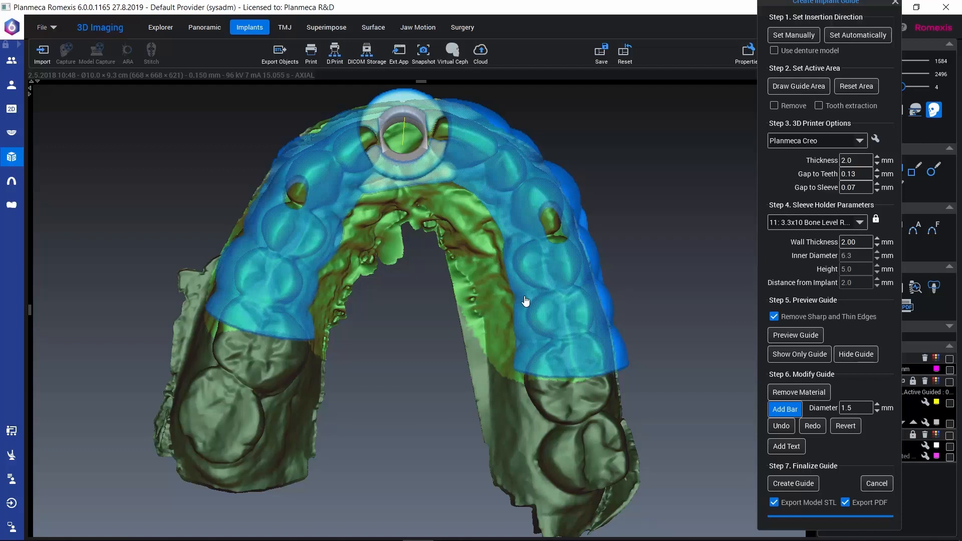
Start a text label for the guide and replace its default patient text with "Planmeca"
click(786, 447)
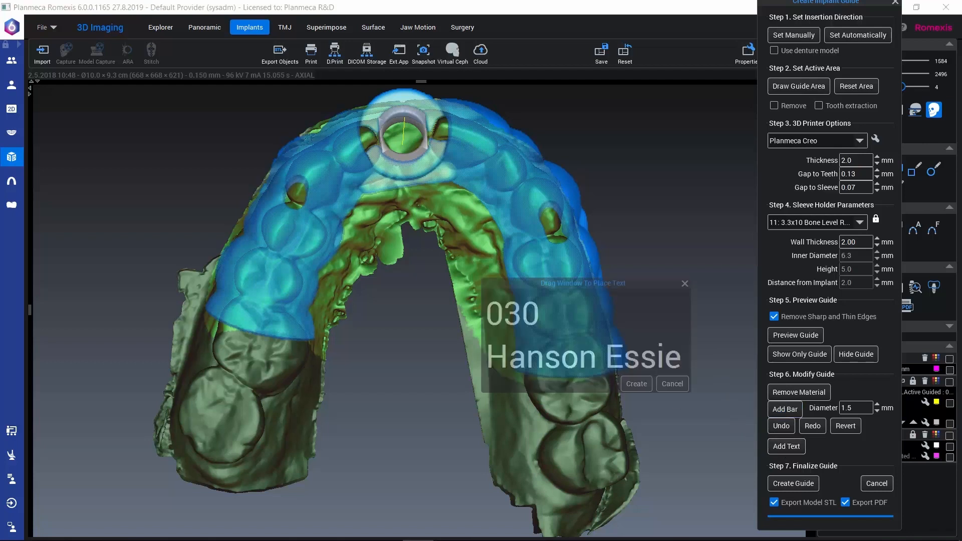
drag(680, 352, 467, 310)
key(BackSpace)
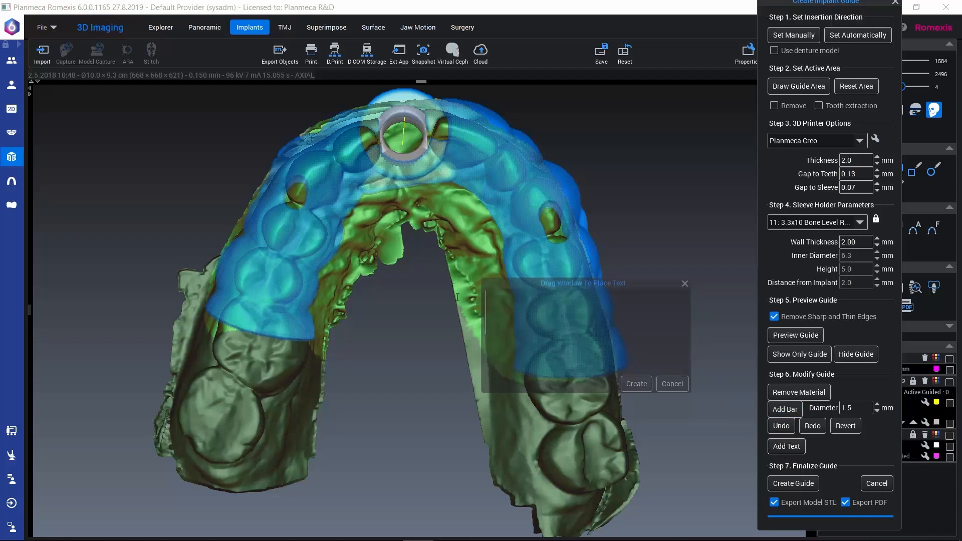
text(Planmeca)
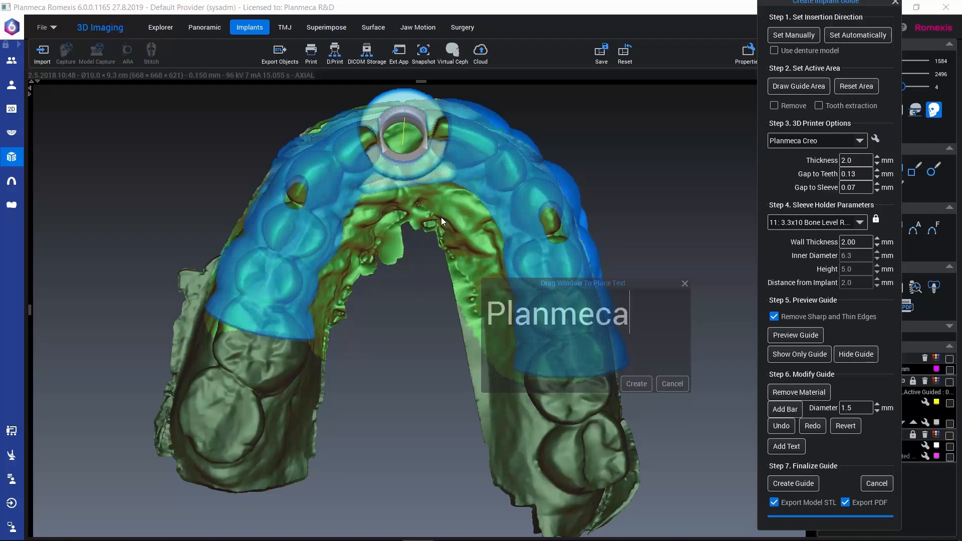
Create the text on the guide's left buccal surface, running from the canine towards the molar, and show only the guide
drag(381, 256, 284, 398)
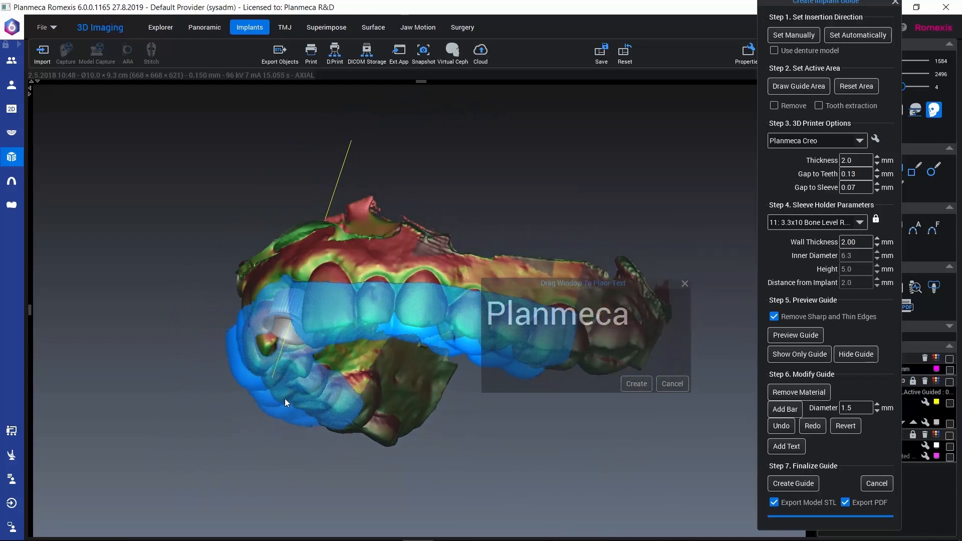
scroll(290, 395, up, 5)
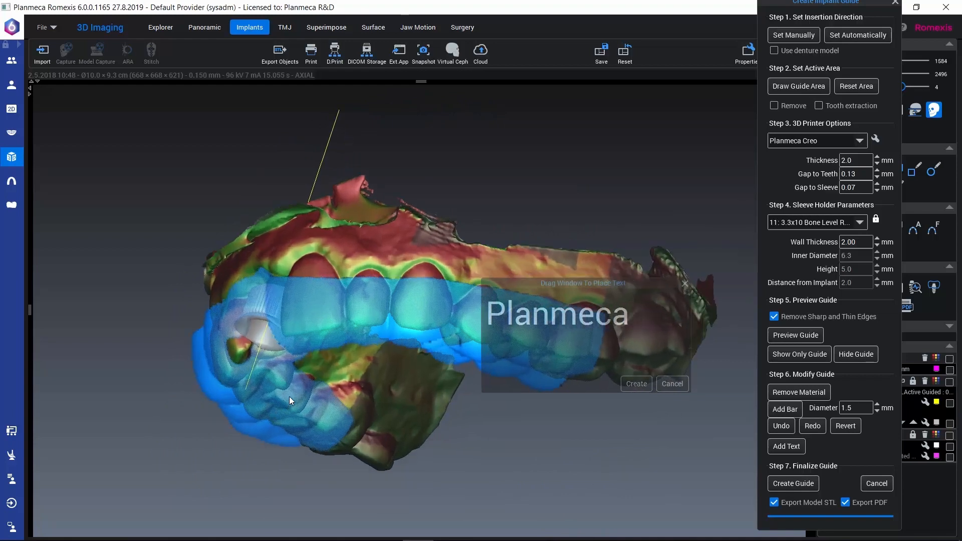
scroll(290, 395, down, 3)
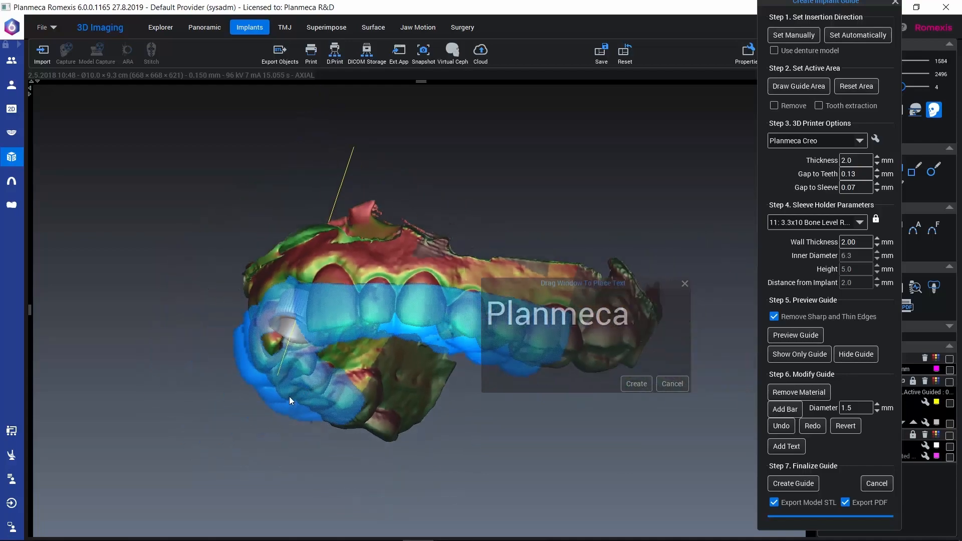
drag(319, 397, 342, 405)
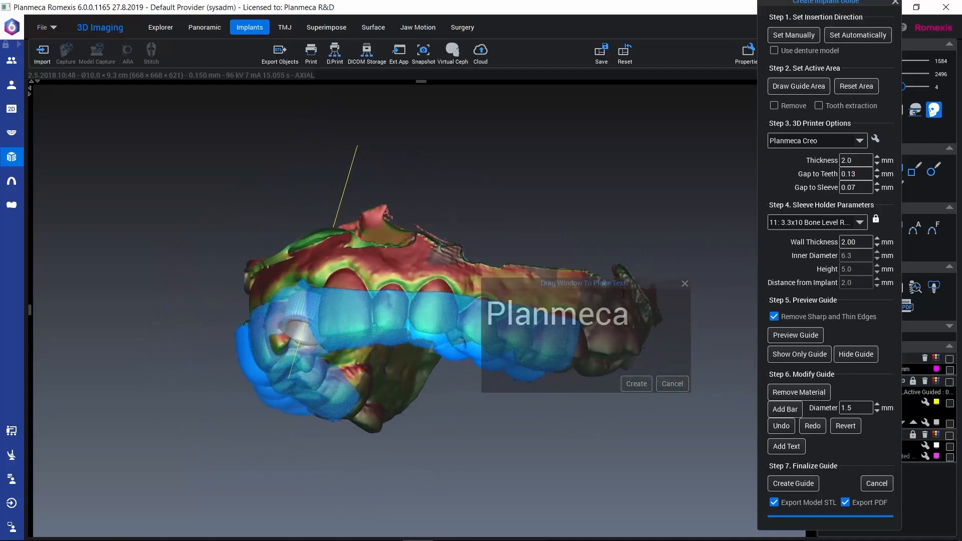
drag(623, 294, 544, 302)
click(206, 367)
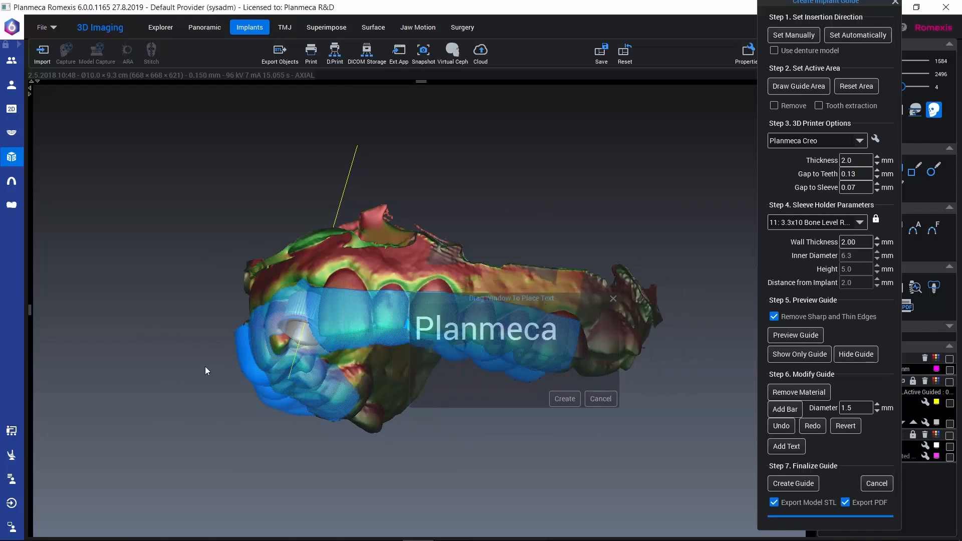
drag(206, 367, 245, 383)
click(565, 399)
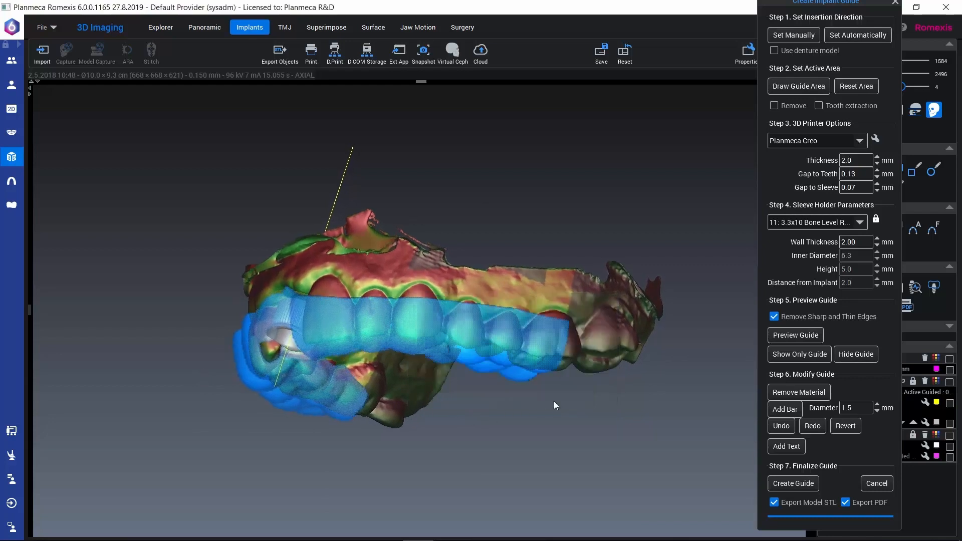
click(810, 358)
drag(365, 436, 399, 285)
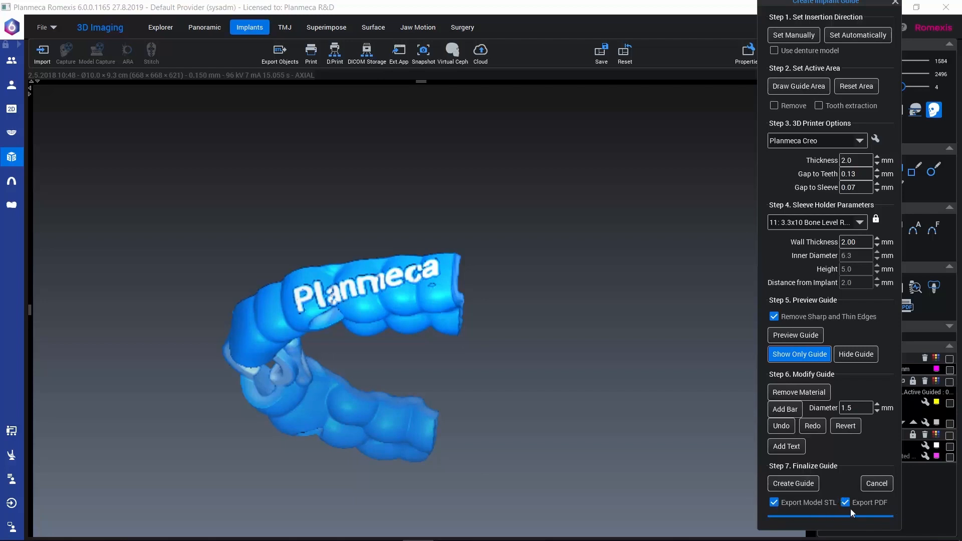
Create the final guide, accept the responsibility statement and save it as an STL file named guide
click(797, 482)
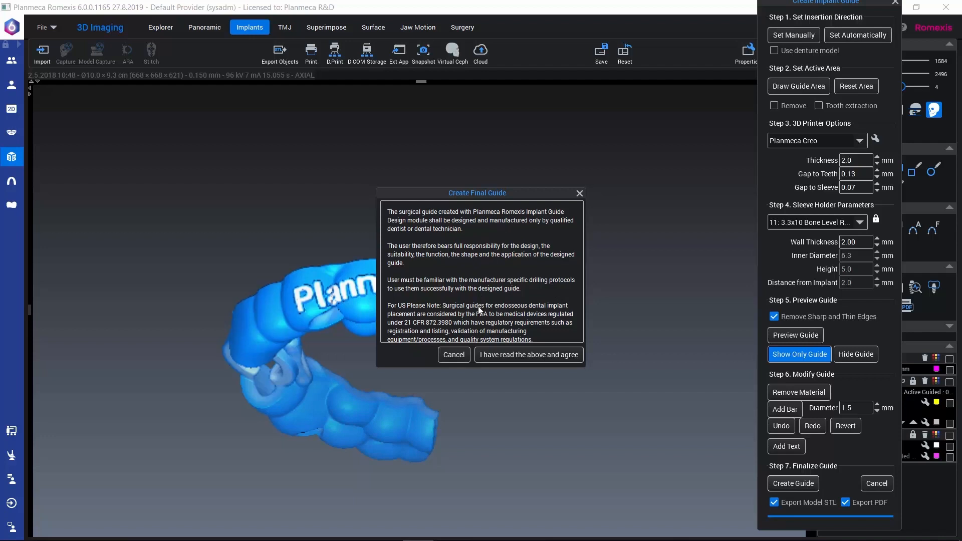
click(519, 357)
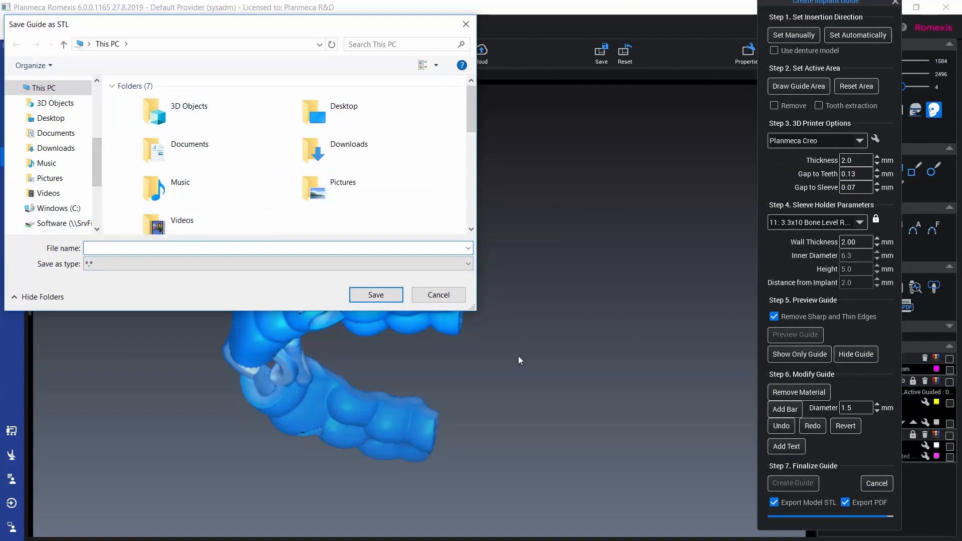
text(guide)
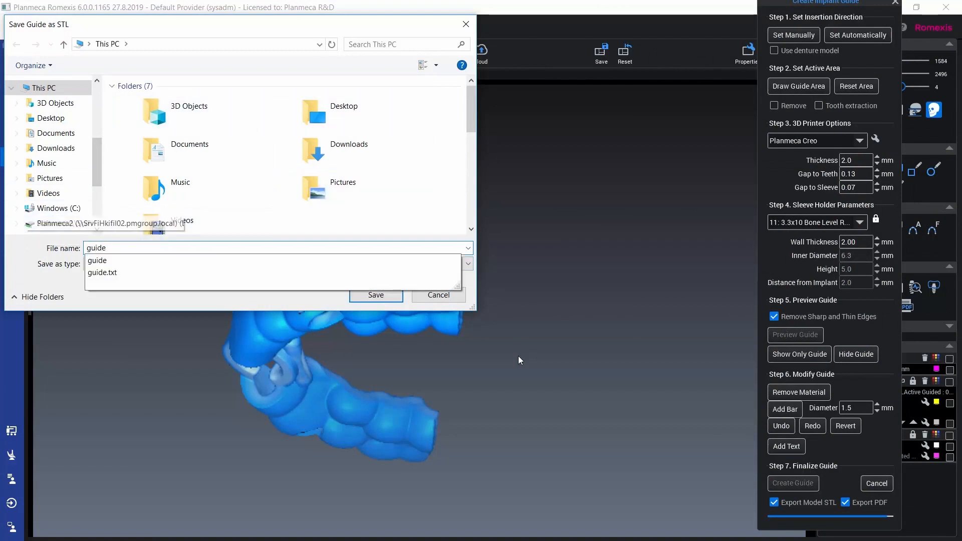
key(Return)
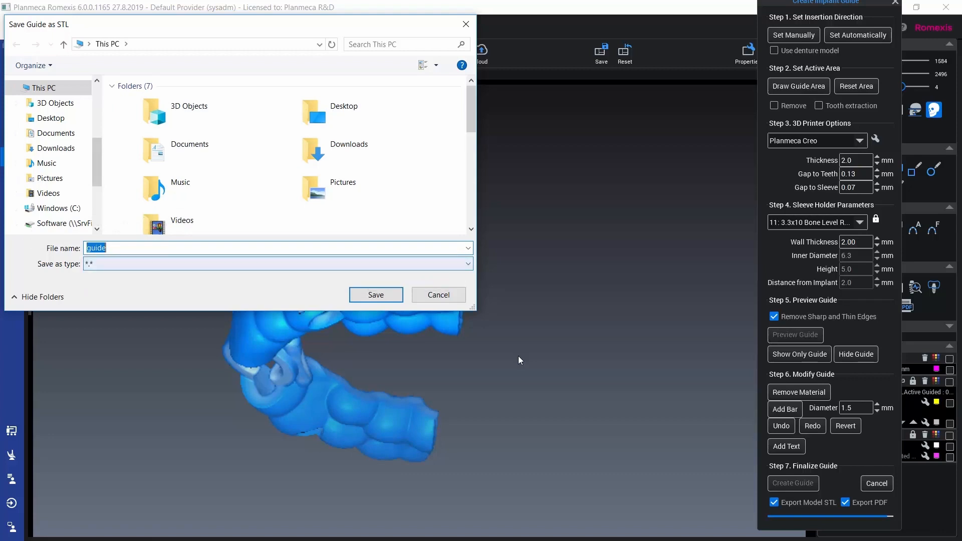
key(Return)
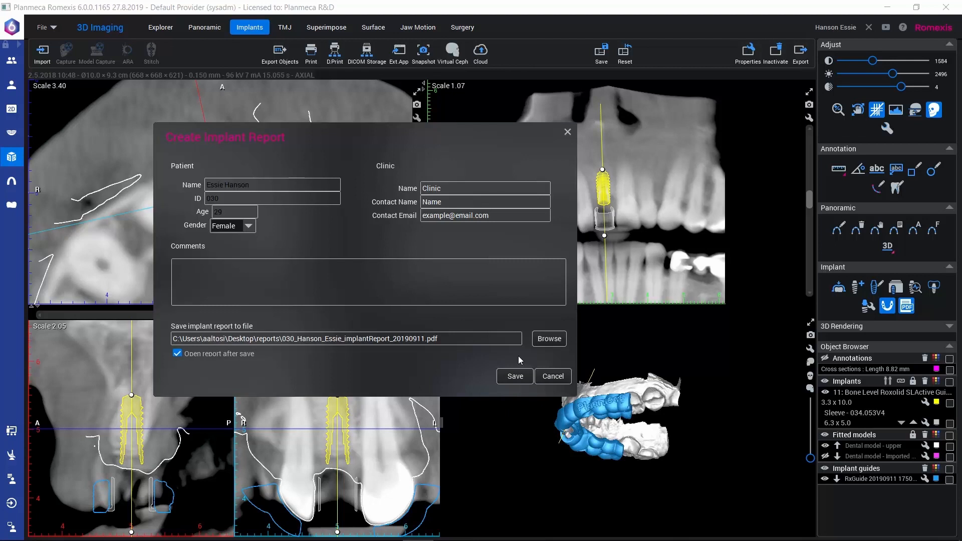
Enter "comments" as the implant report's comment and save the report as a PDF that opens after saving
key(Tab)
text(comments)
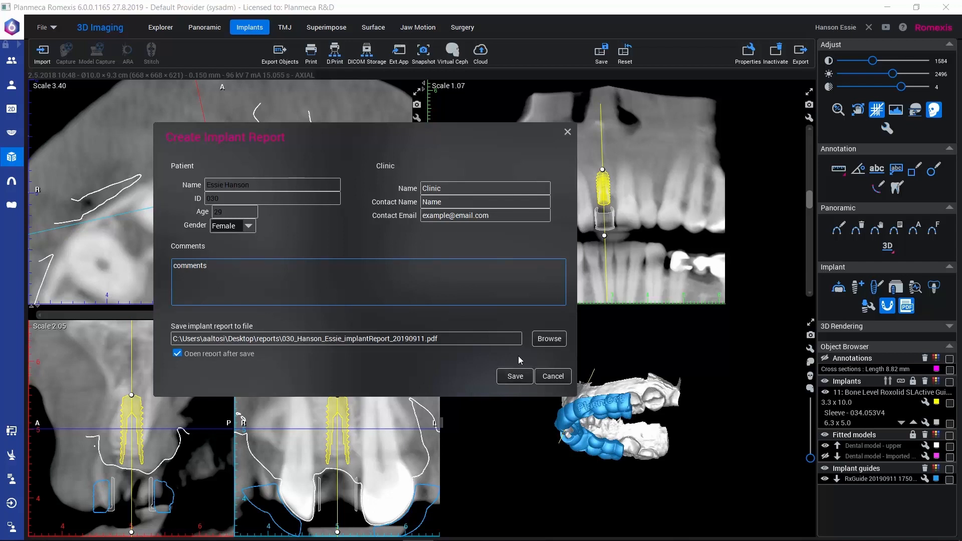
click(516, 375)
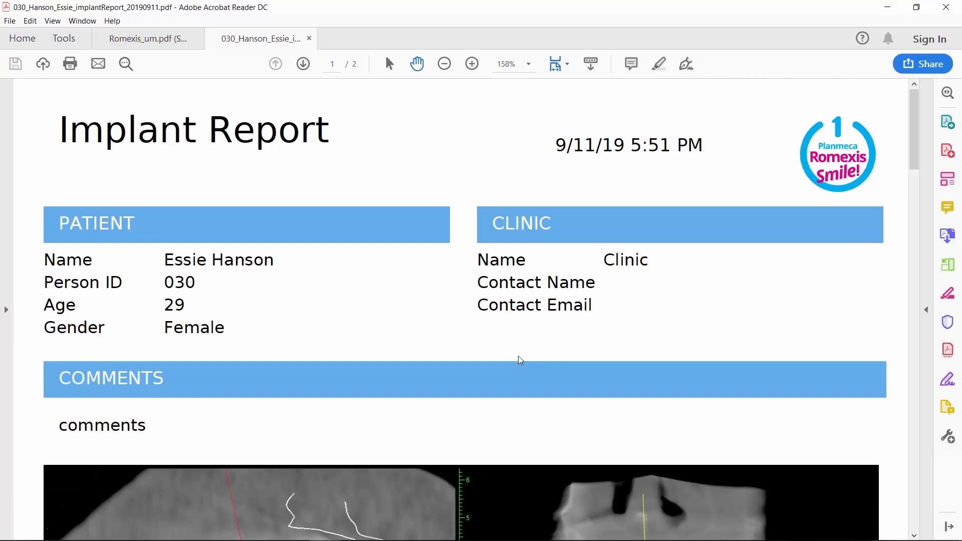
Review the implant, guided surgery kit and image sections of the PDF report, and return to Planmeca Romexis
scroll(519, 360, down, 9)
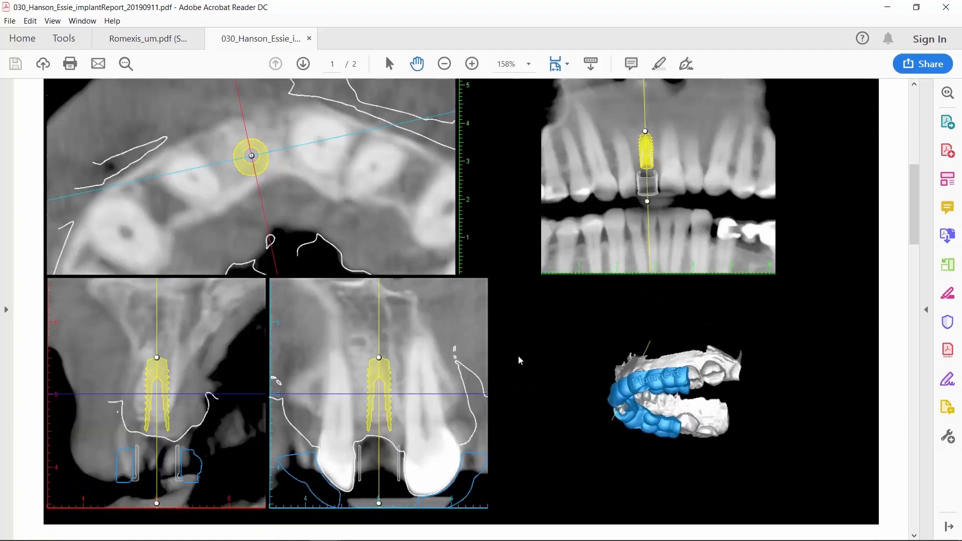
scroll(519, 360, down, 10)
scroll(520, 360, down, 9)
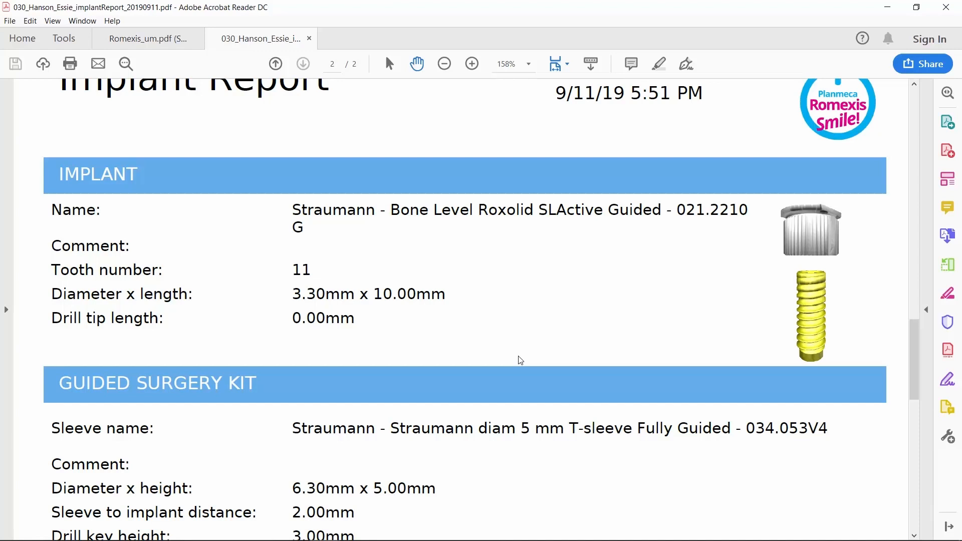
scroll(520, 359, down, 3)
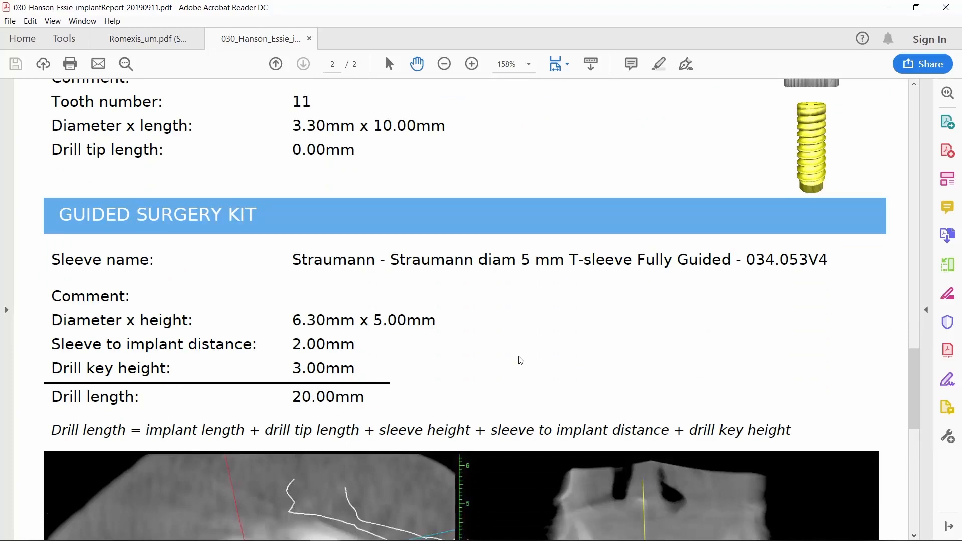
scroll(520, 359, down, 7)
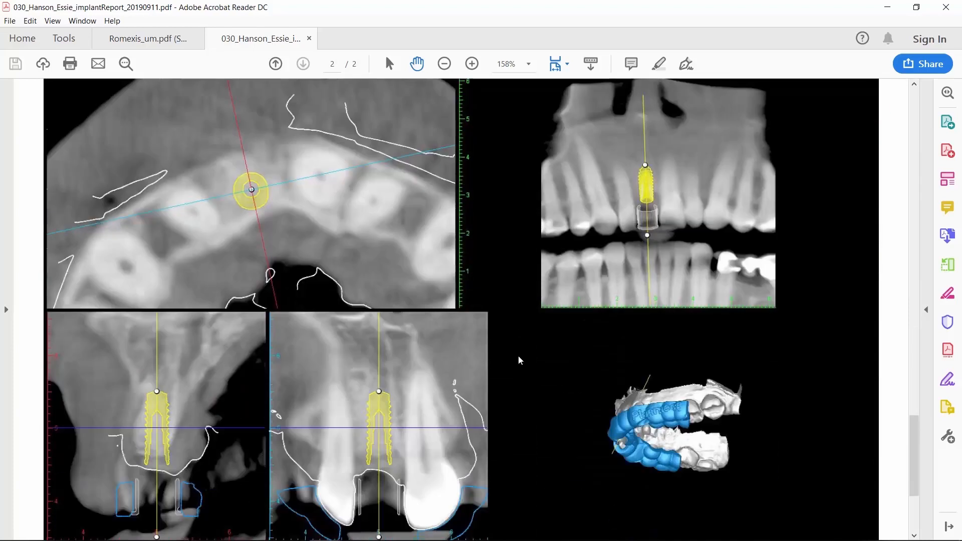
scroll(518, 359, down, 2)
scroll(519, 358, up, 2)
key(alt+Tab)
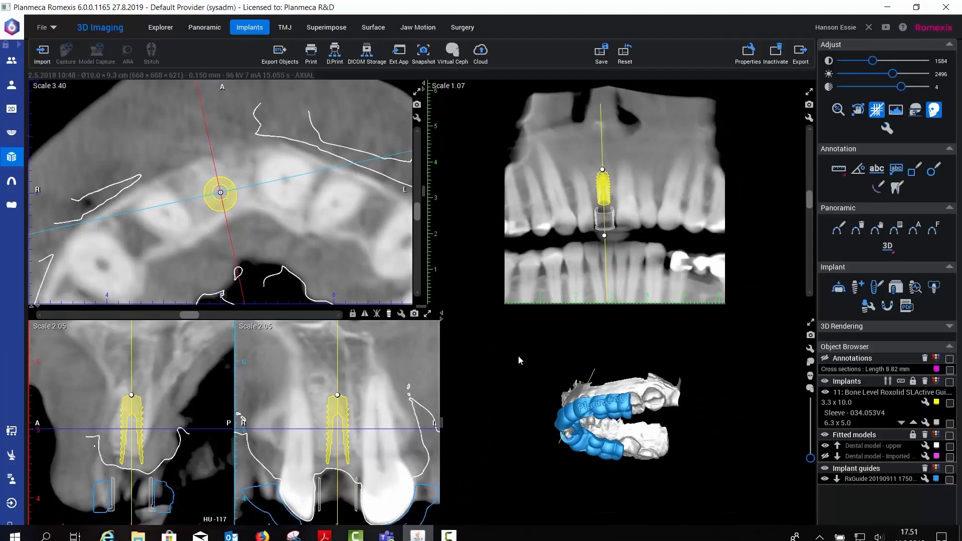